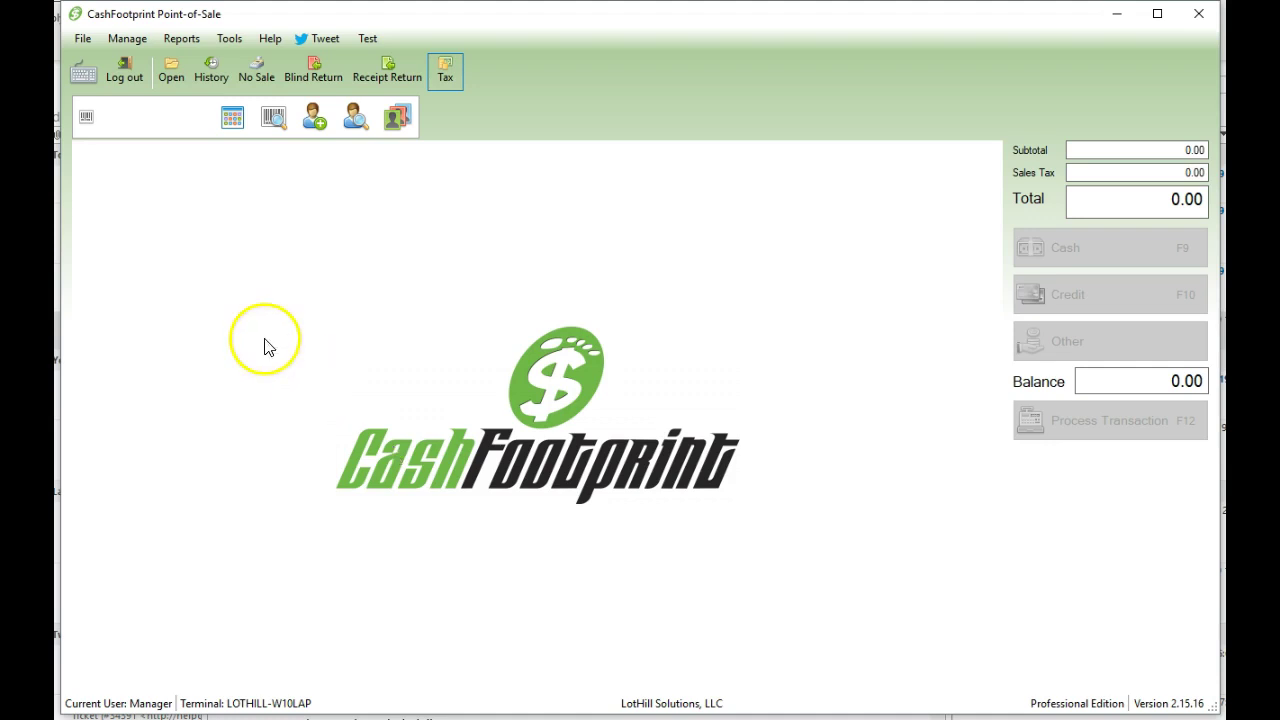
- Open the Sales Tax settings from the Manage menu
{"action": "left_click", "coordinate": [129, 38]}
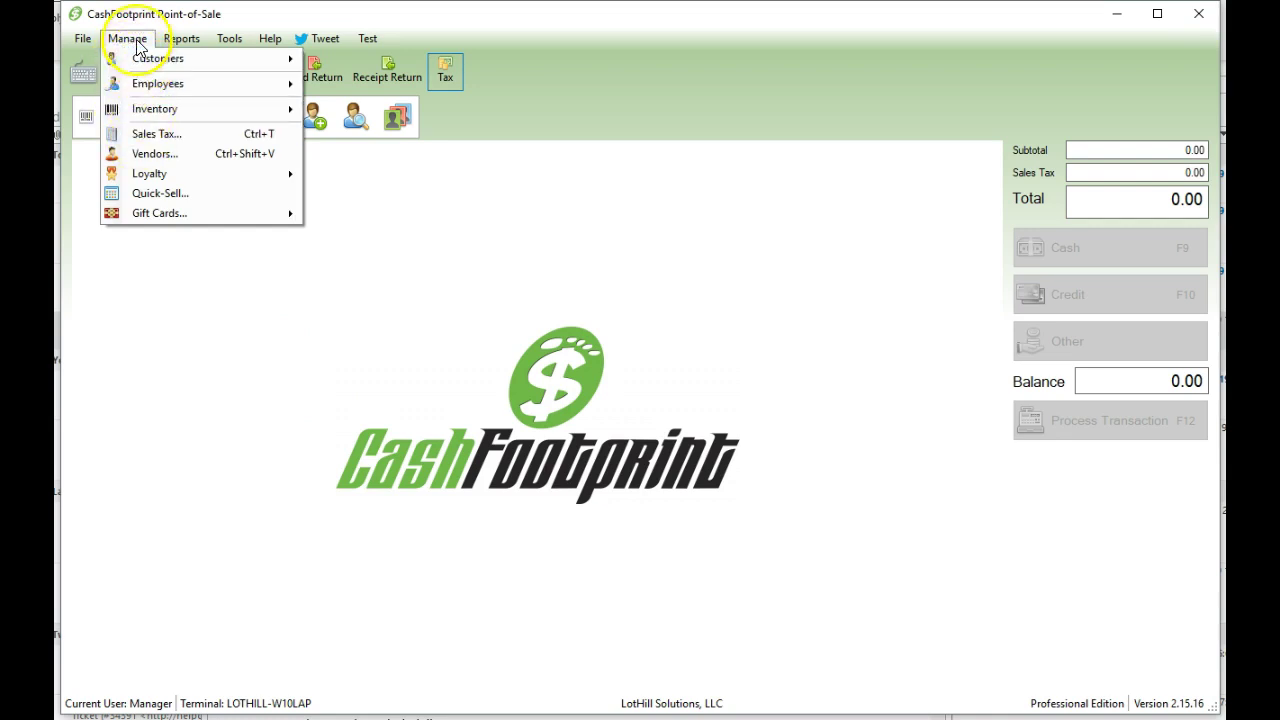
{"action": "left_click", "coordinate": [155, 134]}
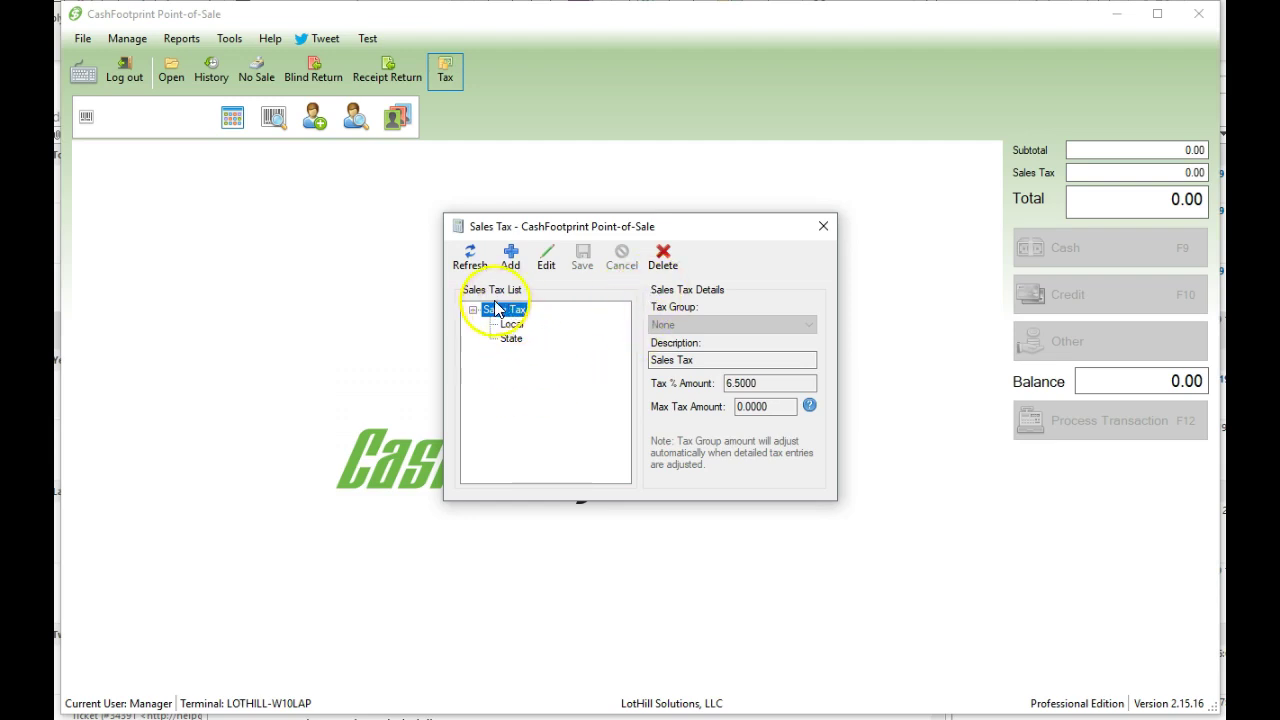
{"action": "left_click_drag", "start_coordinate": [549, 238], "coordinate": [498, 275]}
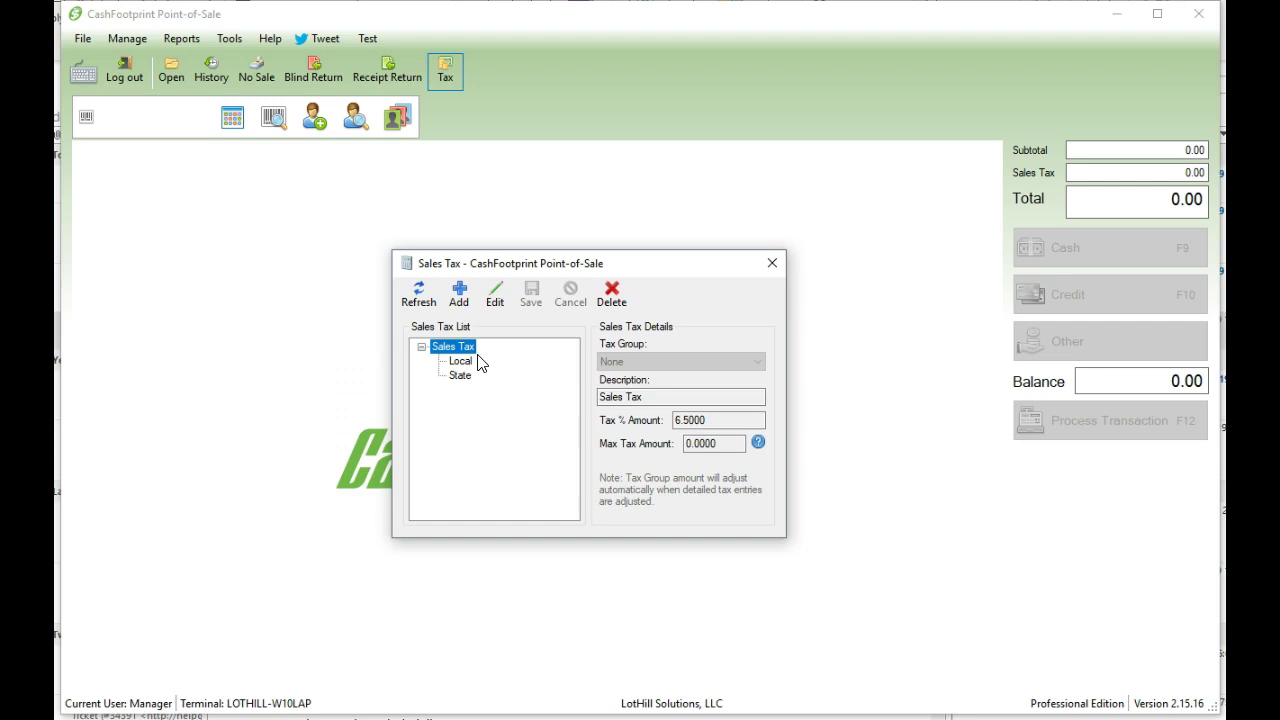
- Delete the Local and State tax entries, confirming each removal
{"action": "left_click", "coordinate": [463, 361]}
{"action": "left_click", "coordinate": [610, 293]}
{"action": "left_click", "coordinate": [625, 416]}
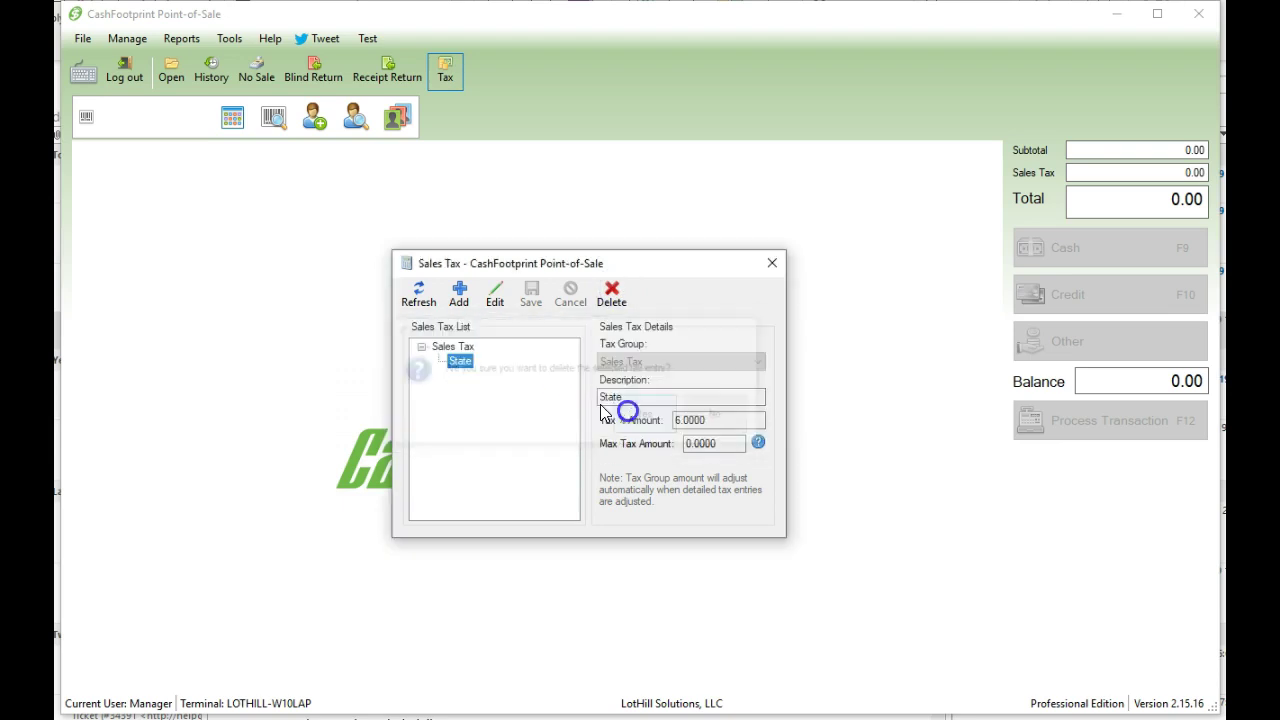
{"action": "left_click", "coordinate": [607, 296]}
{"action": "left_click", "coordinate": [630, 416]}
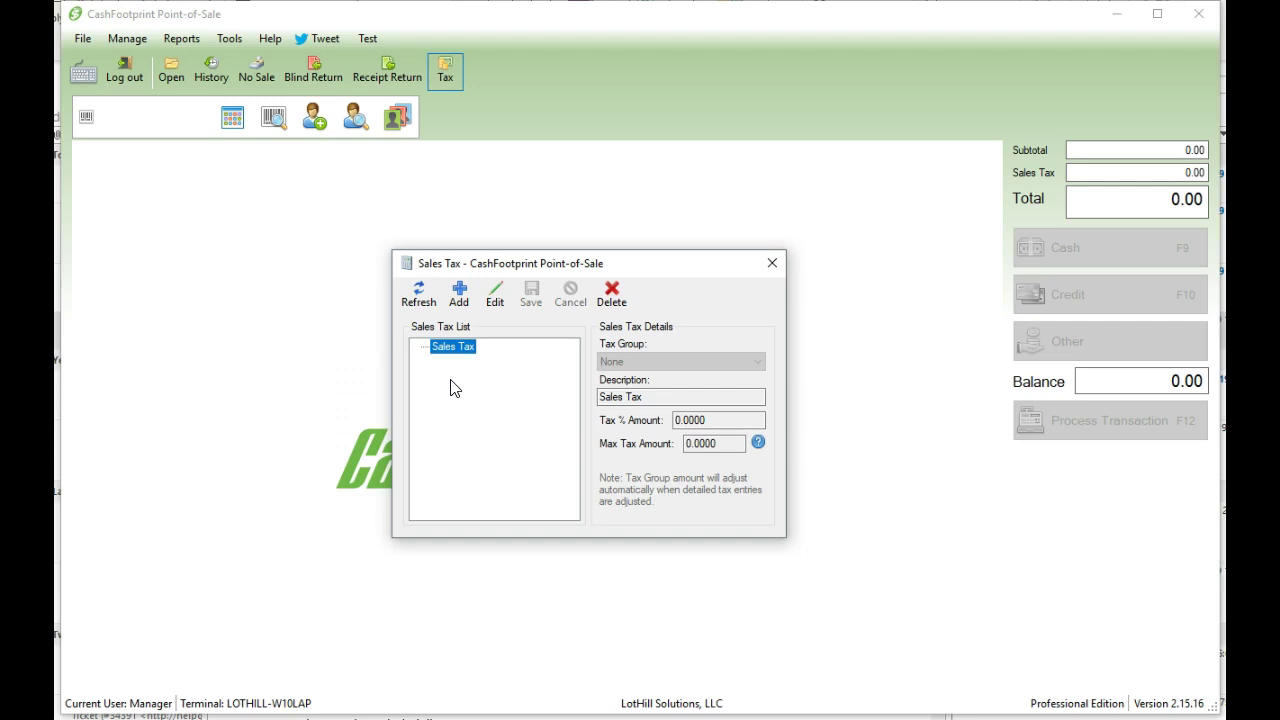
- Change the Sales Tax entry's Tax % Amount from 0.0000 to 9.5 and save it
{"action": "left_click", "coordinate": [512, 410]}
{"action": "left_click", "coordinate": [465, 352]}
{"action": "double_click", "coordinate": [467, 352]}
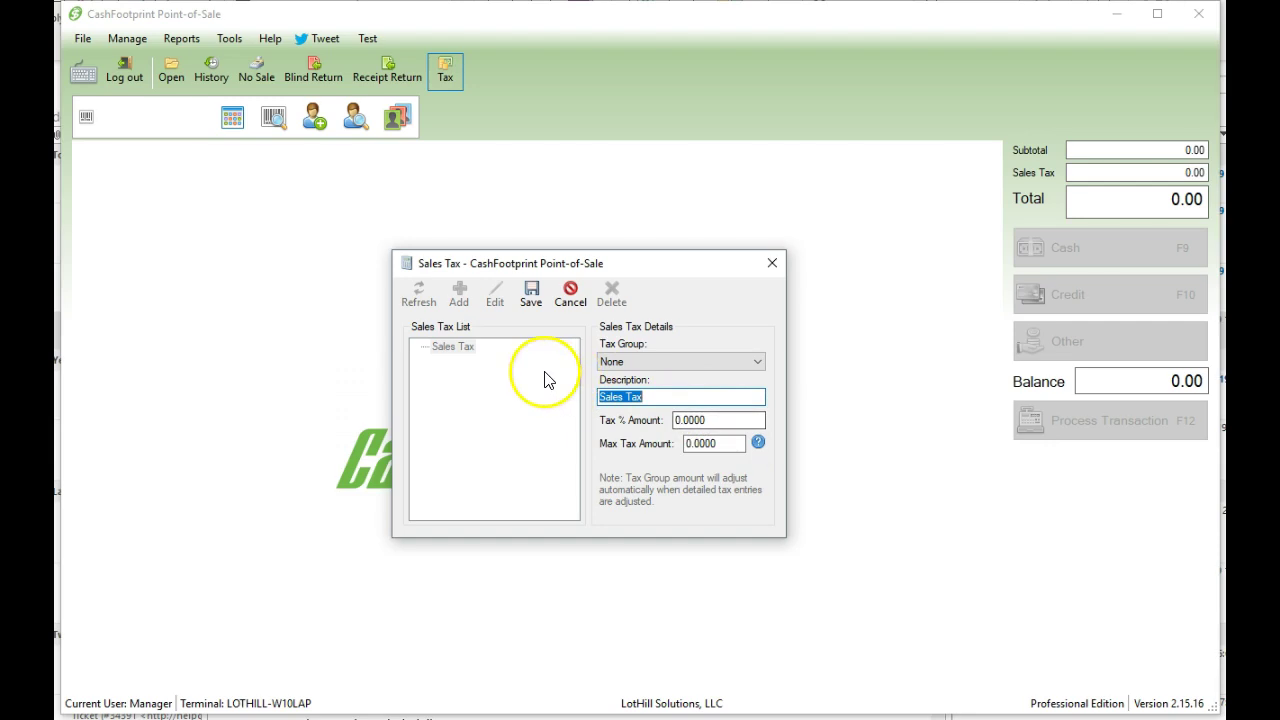
{"action": "key", "text": "Tab"}
{"action": "type", "text": "9.5"}
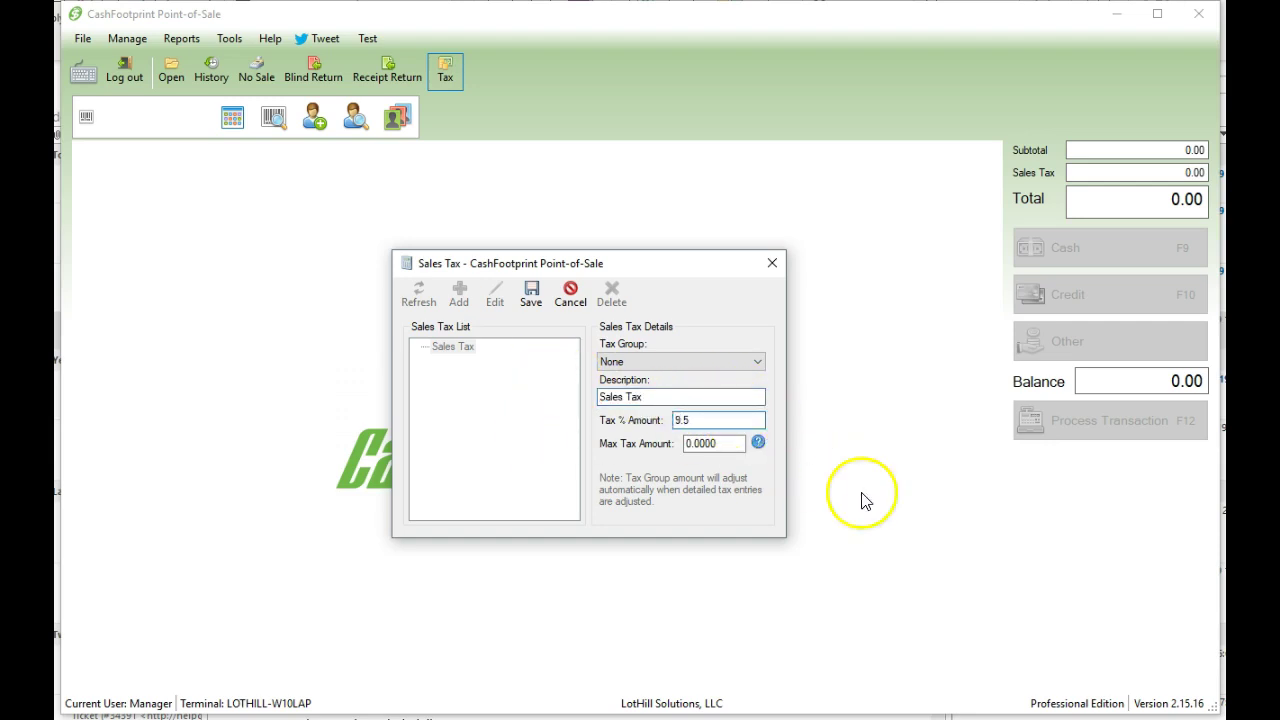
{"action": "left_click", "coordinate": [532, 298]}
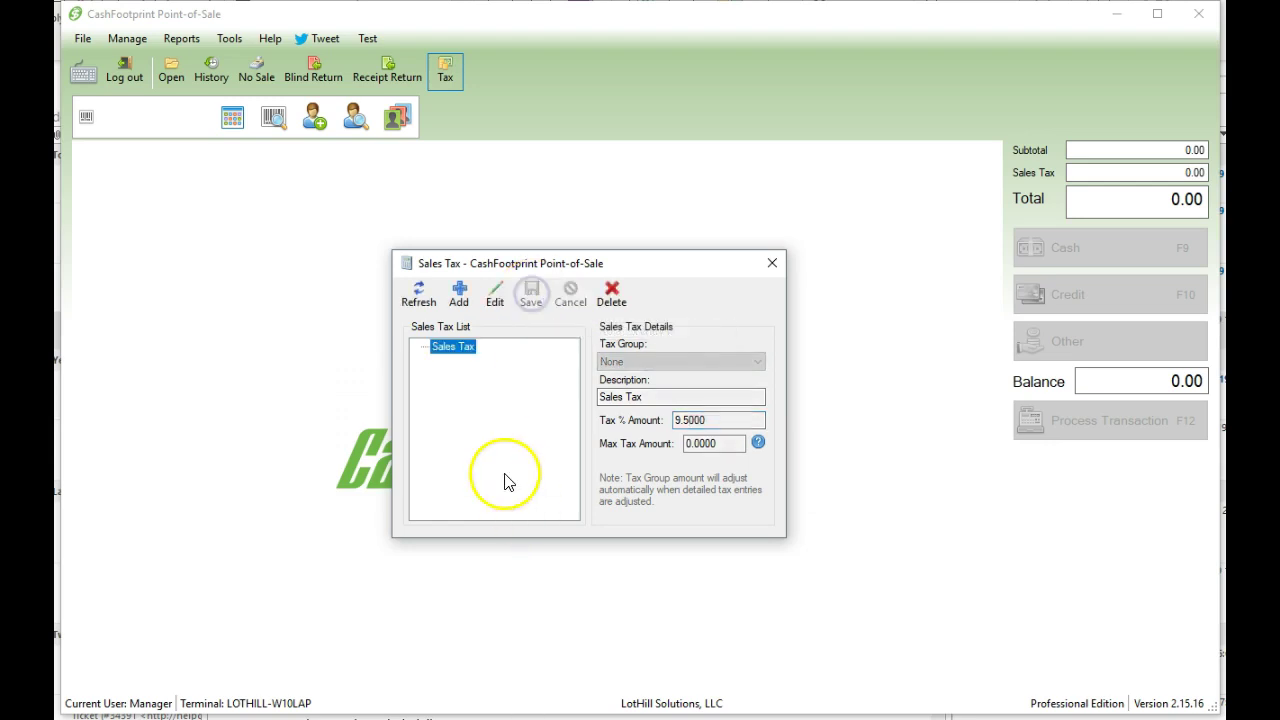
- Add CA to the Sales Tax entry's description and save it
{"action": "double_click", "coordinate": [452, 347]}
{"action": "left_click", "coordinate": [602, 396]}
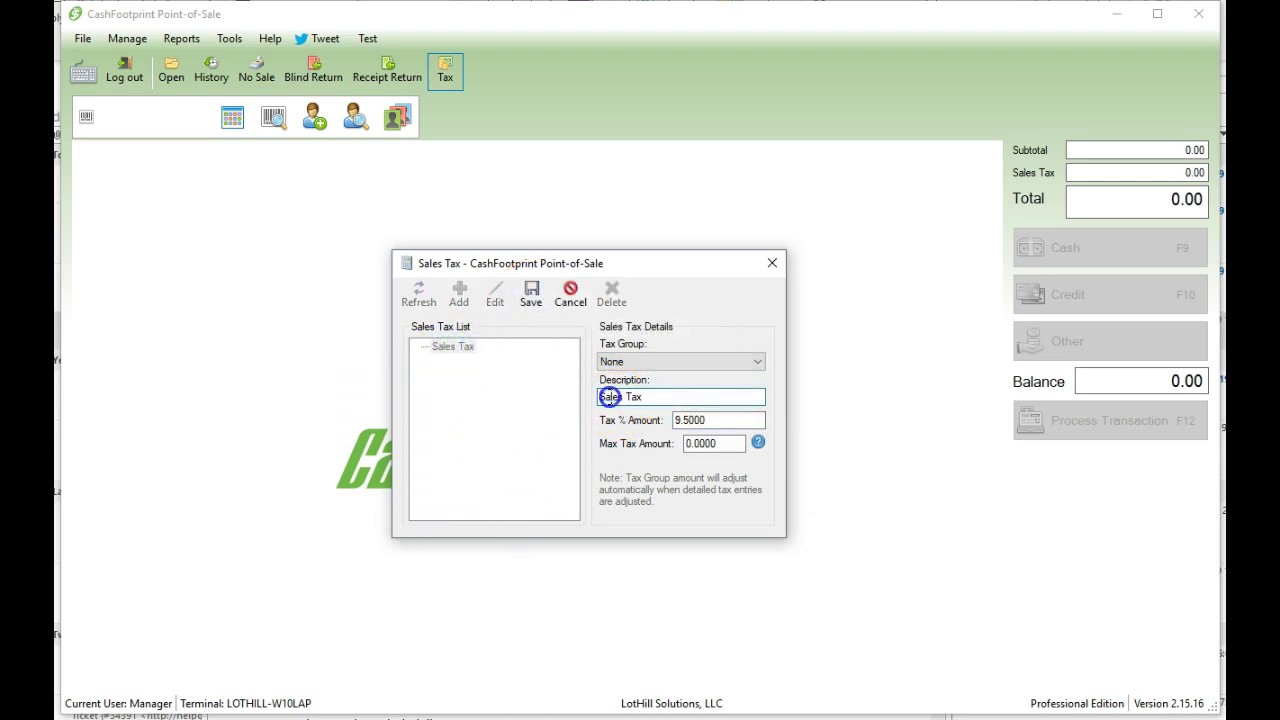
{"action": "type", "text": "CA"}
{"action": "left_click", "coordinate": [531, 293]}
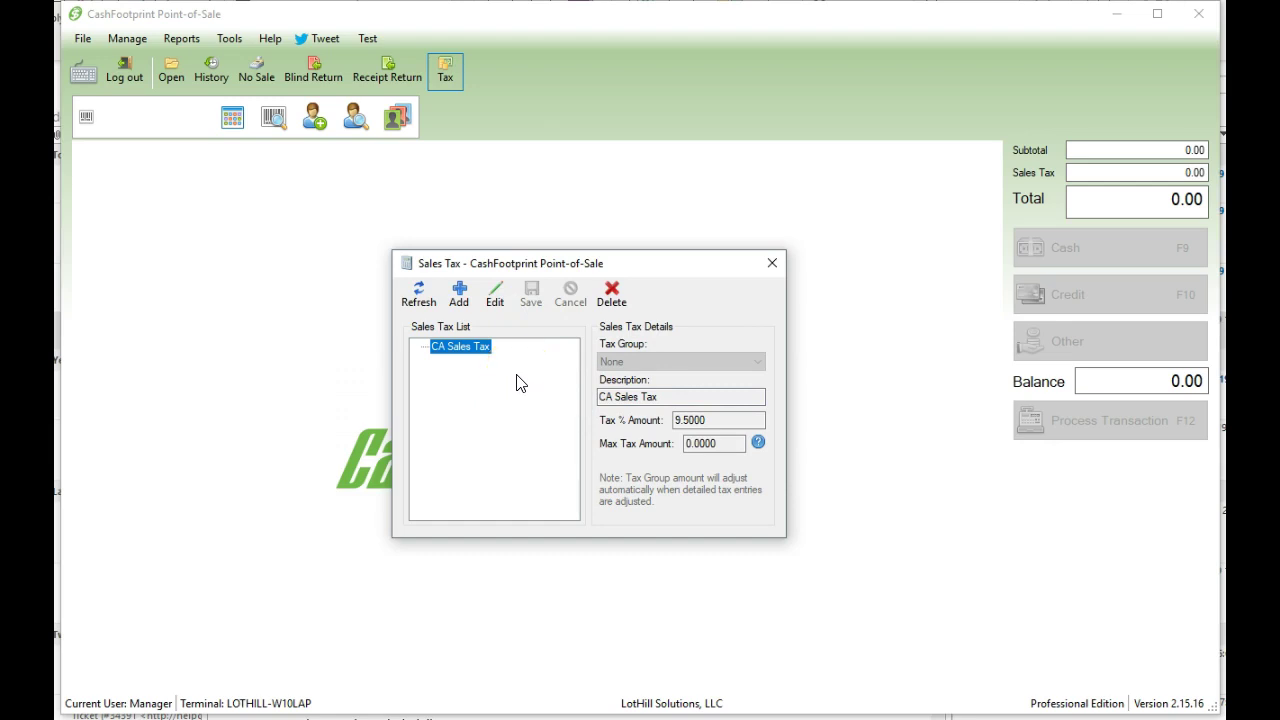
- Correct the entry's description to 'Sales Tax (CA)' and save it
{"action": "double_click", "coordinate": [457, 348]}
{"action": "left_click", "coordinate": [617, 396]}
{"action": "key", "text": "BackSpace"}
{"action": "key", "text": "BackSpace"}
{"action": "key", "text": "BackSpace"}
{"action": "key", "text": "End"}
{"action": "type", "text": "(CA)"}
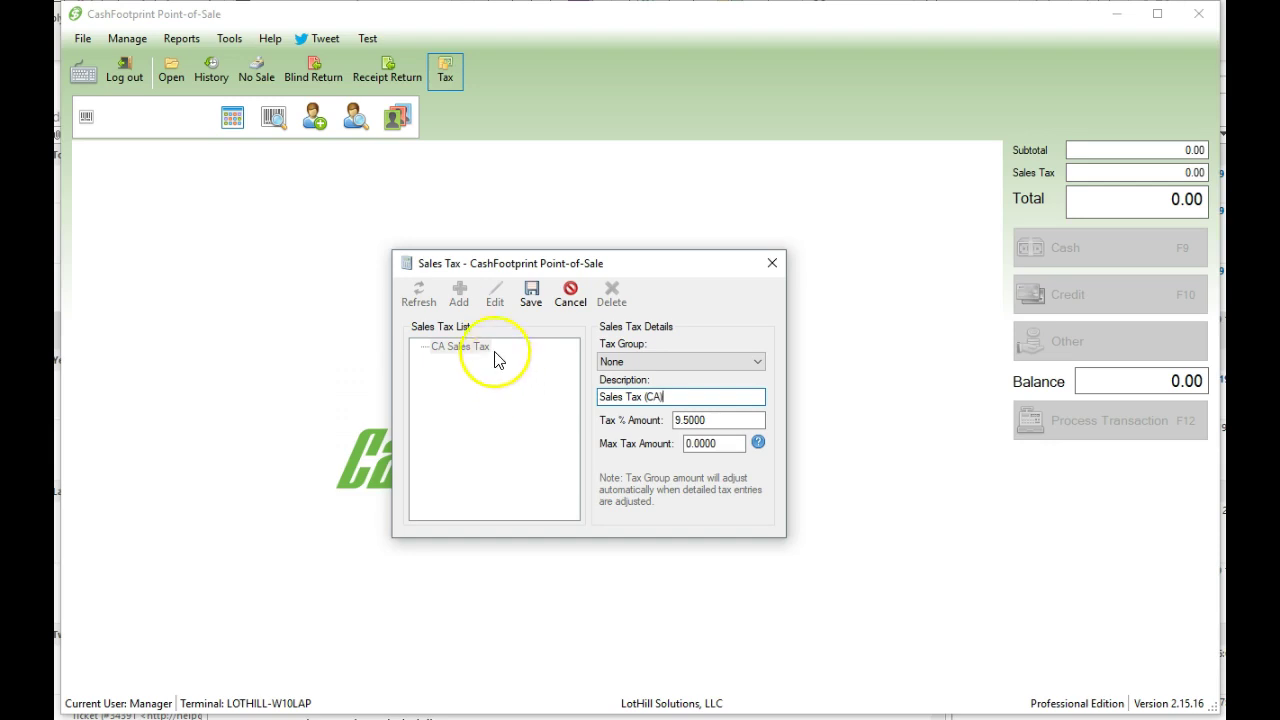
{"action": "left_click", "coordinate": [529, 292]}
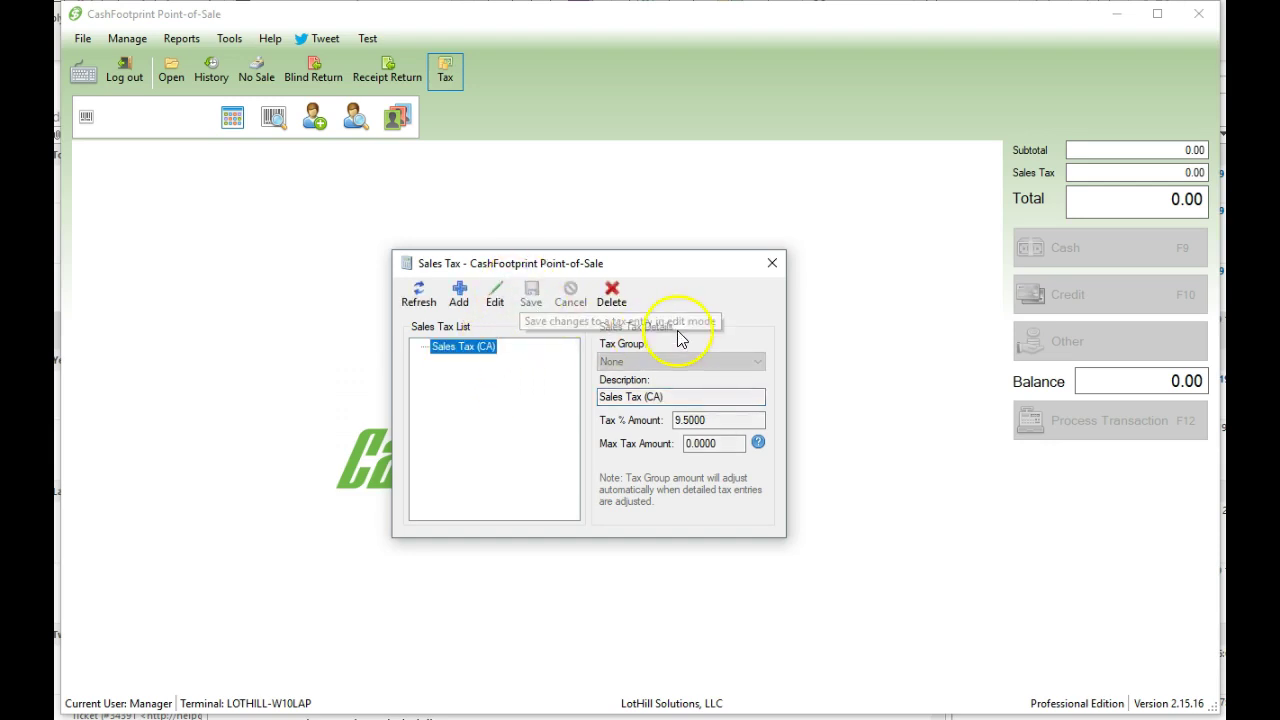
- Close the Sales Tax window and bring up Tools > Options
{"action": "left_click", "coordinate": [772, 262]}
{"action": "left_click", "coordinate": [229, 38]}
{"action": "left_click", "coordinate": [256, 70]}
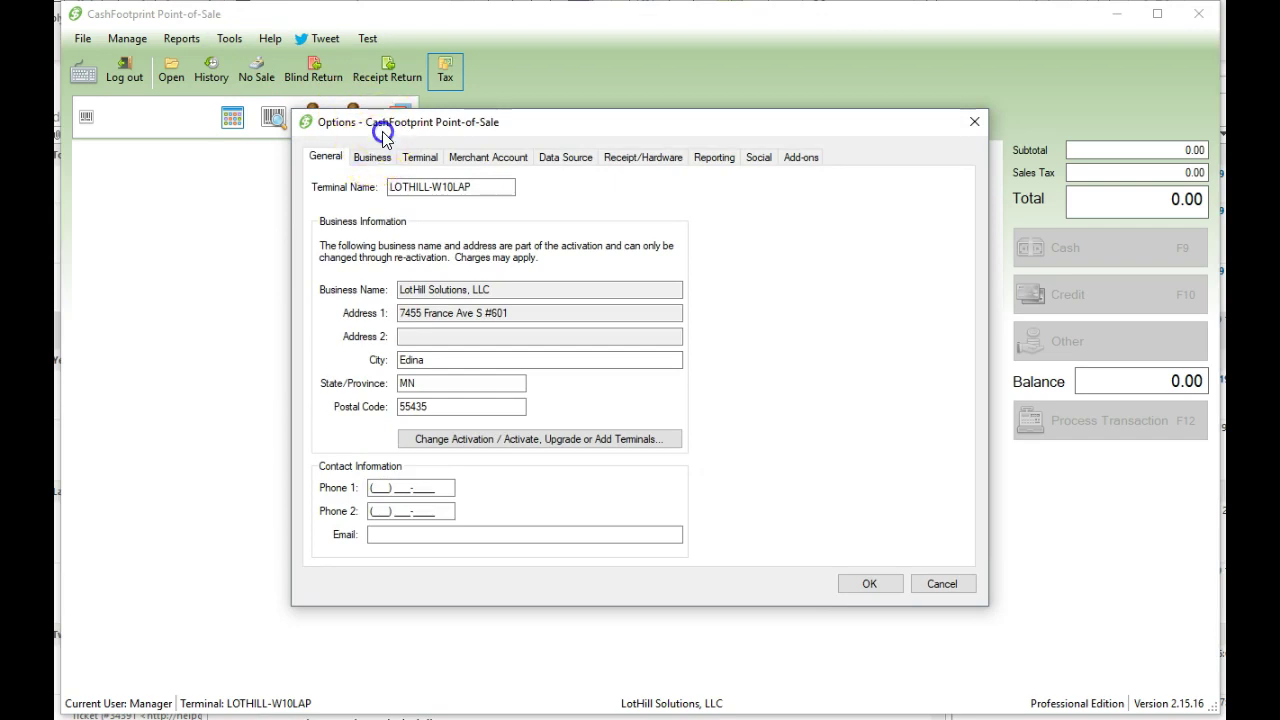
- On the Business tab, set Default Tax to Non-Taxable and confirm with OK
{"action": "left_click_drag", "start_coordinate": [388, 124], "coordinate": [366, 145]}
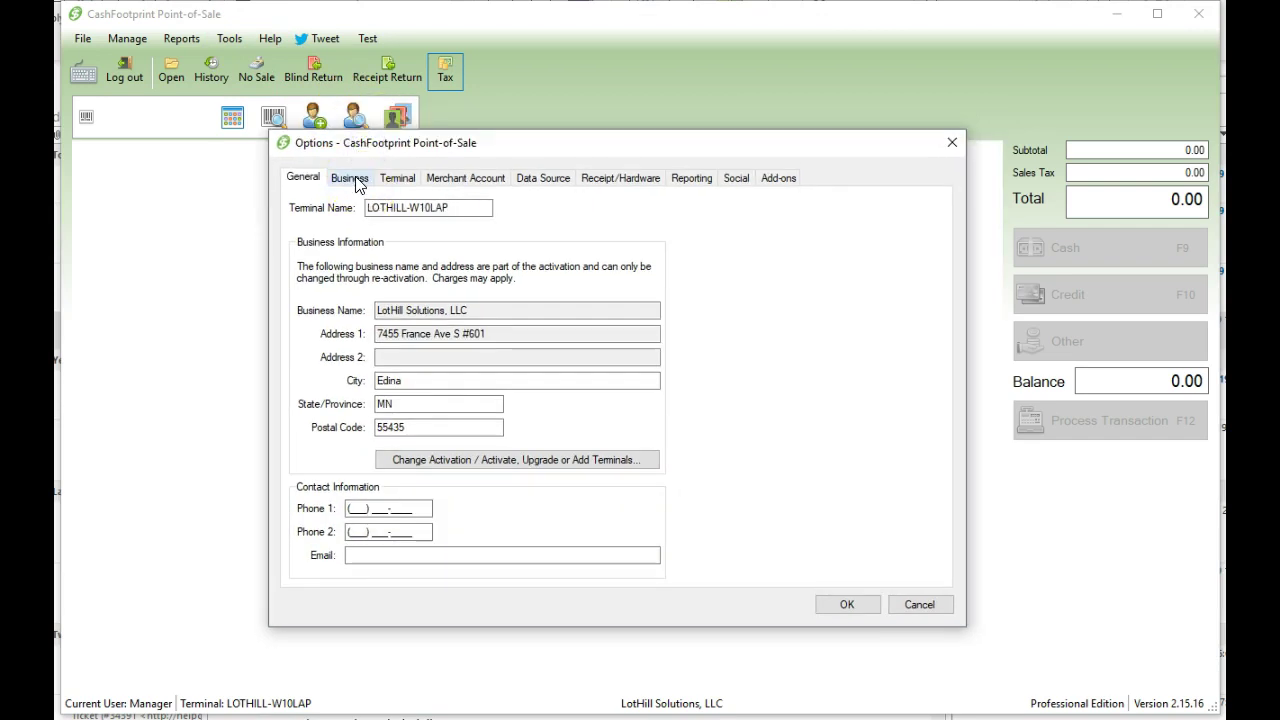
{"action": "left_click", "coordinate": [356, 180]}
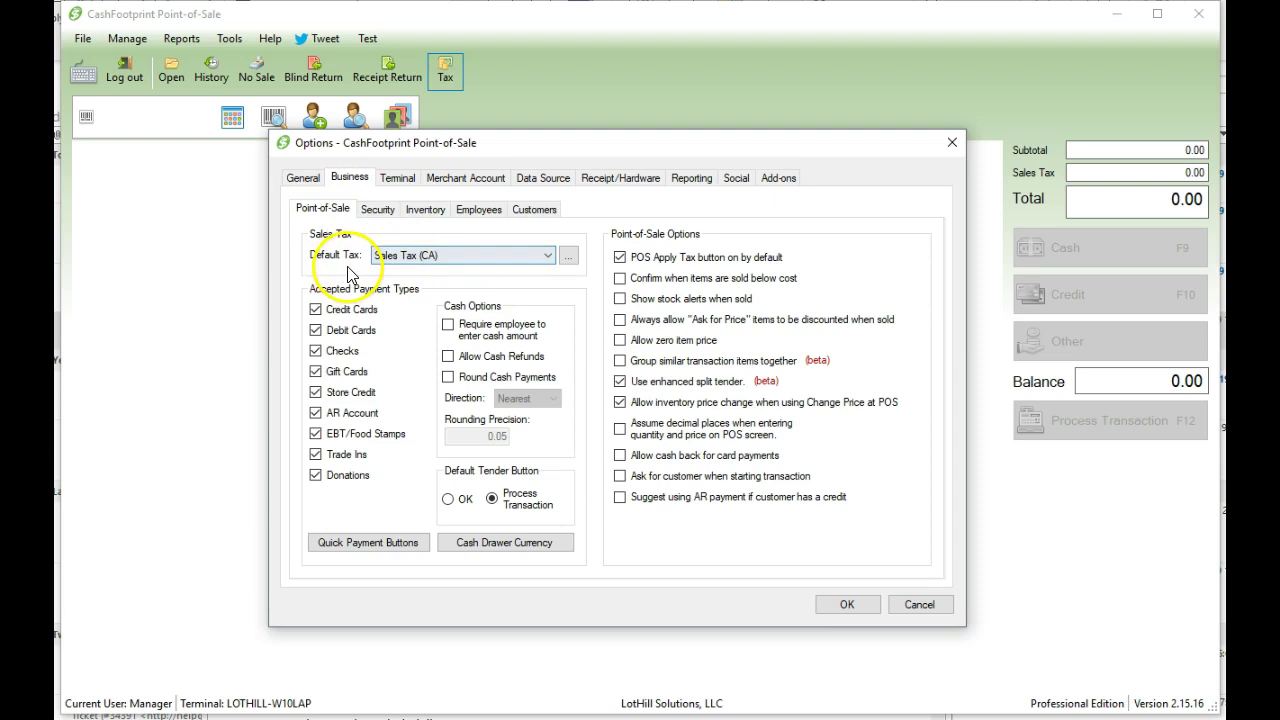
{"action": "left_click", "coordinate": [428, 254]}
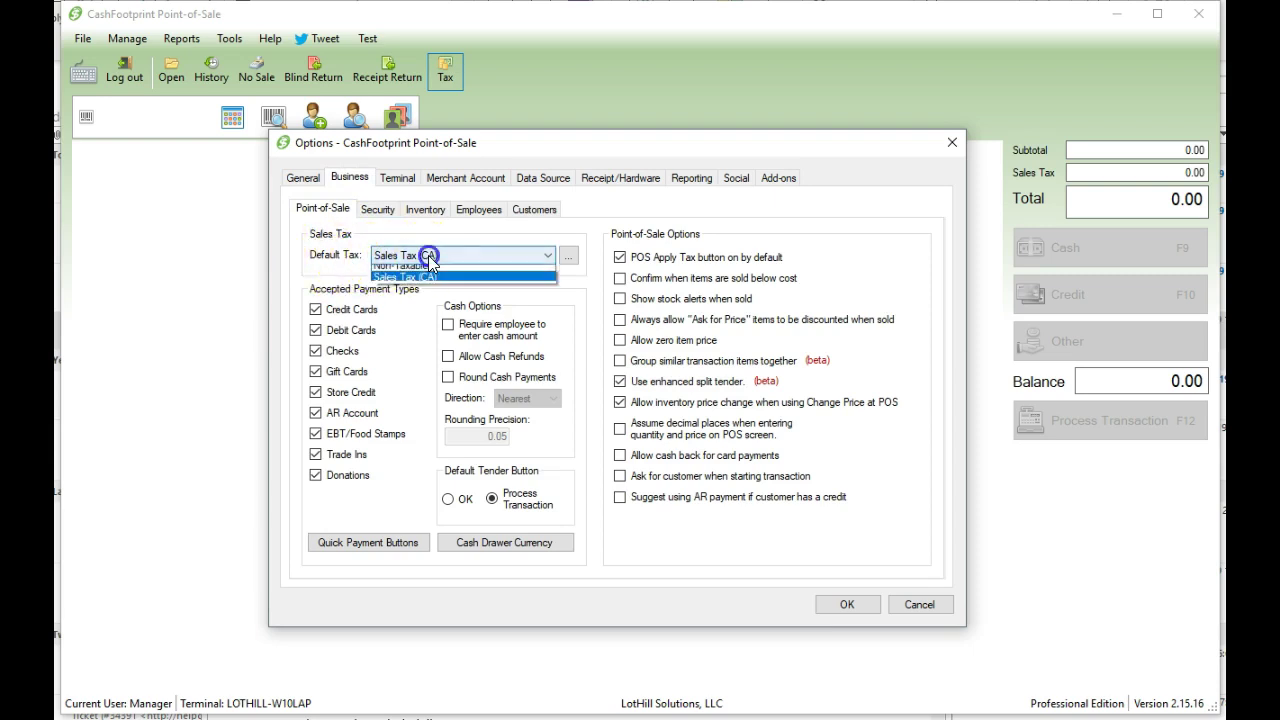
{"action": "left_click", "coordinate": [455, 271]}
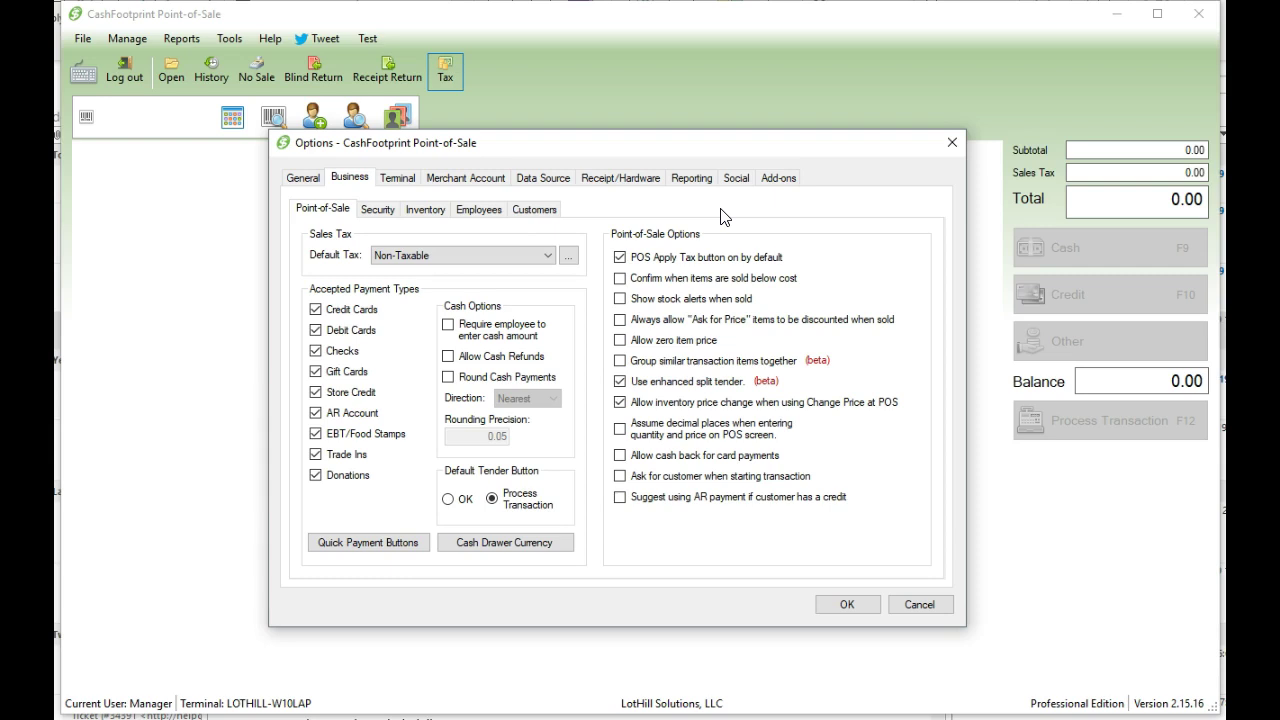
{"action": "left_click", "coordinate": [846, 604]}
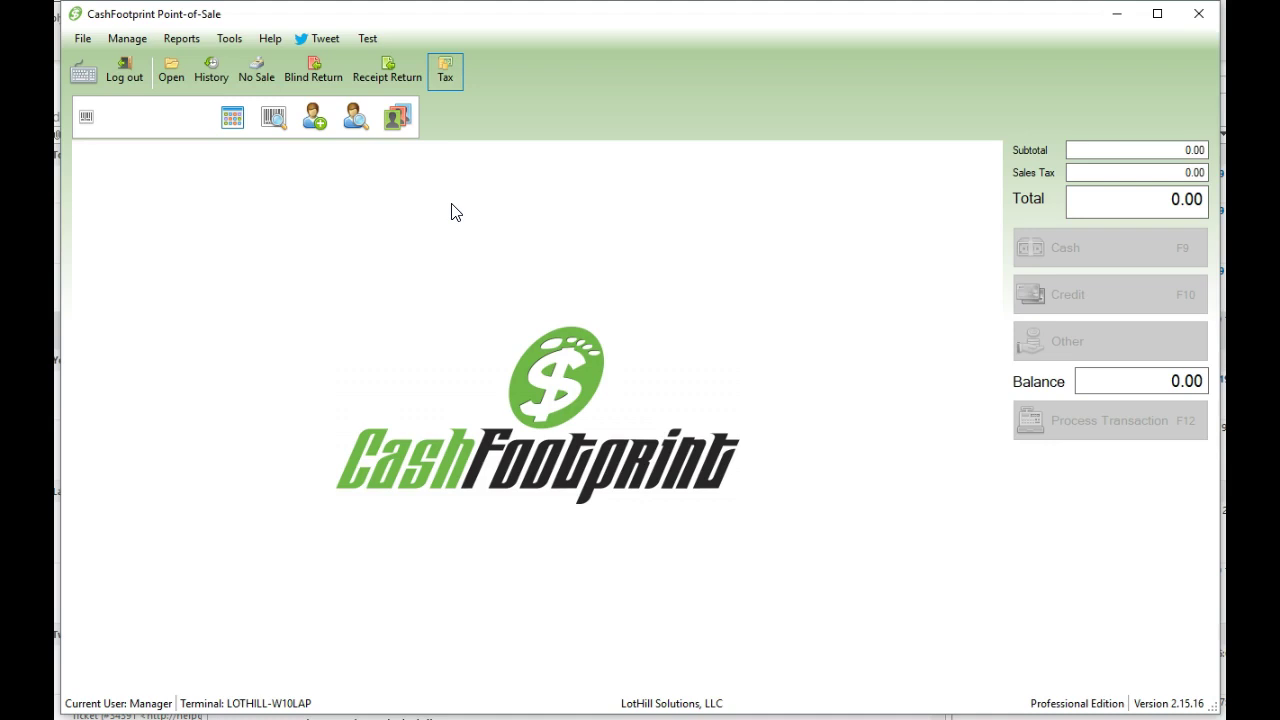
- Look up an existing customer by number and attach them, dismissing the expired membership warning
{"action": "left_click", "coordinate": [416, 265]}
{"action": "left_click", "coordinate": [312, 120]}
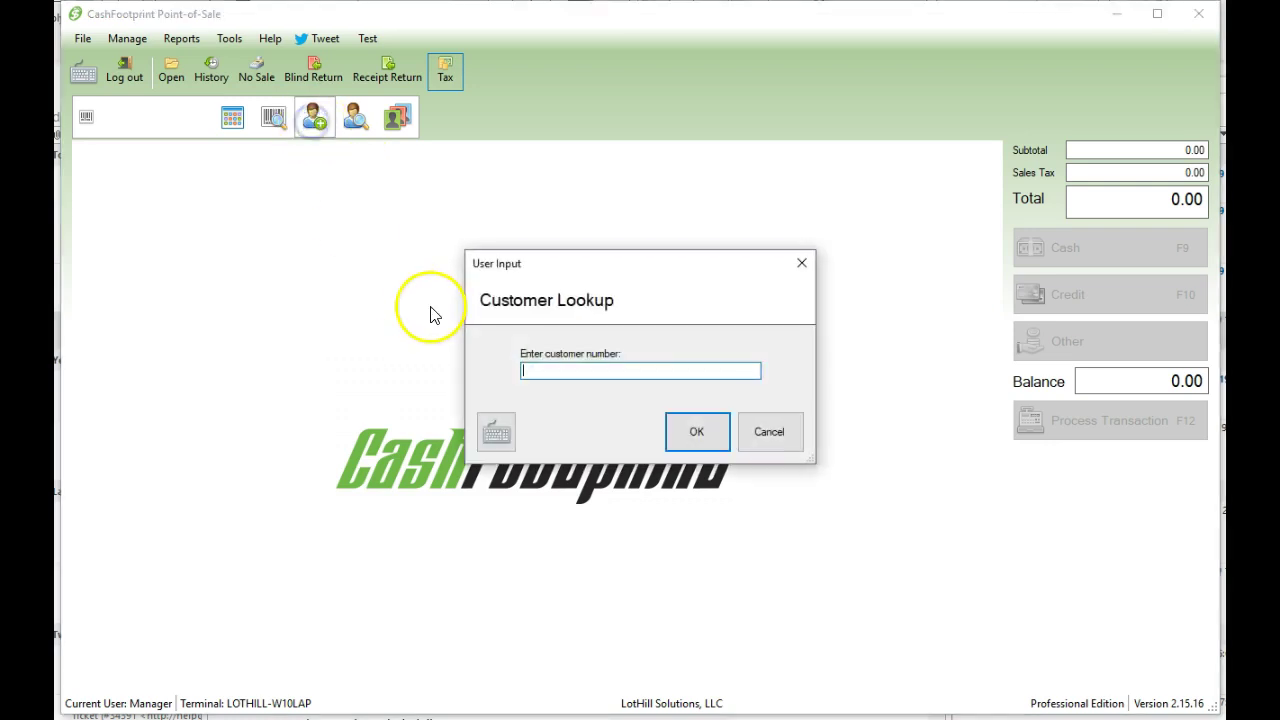
{"action": "type", "text": "1234"}
{"action": "key", "text": "Return"}
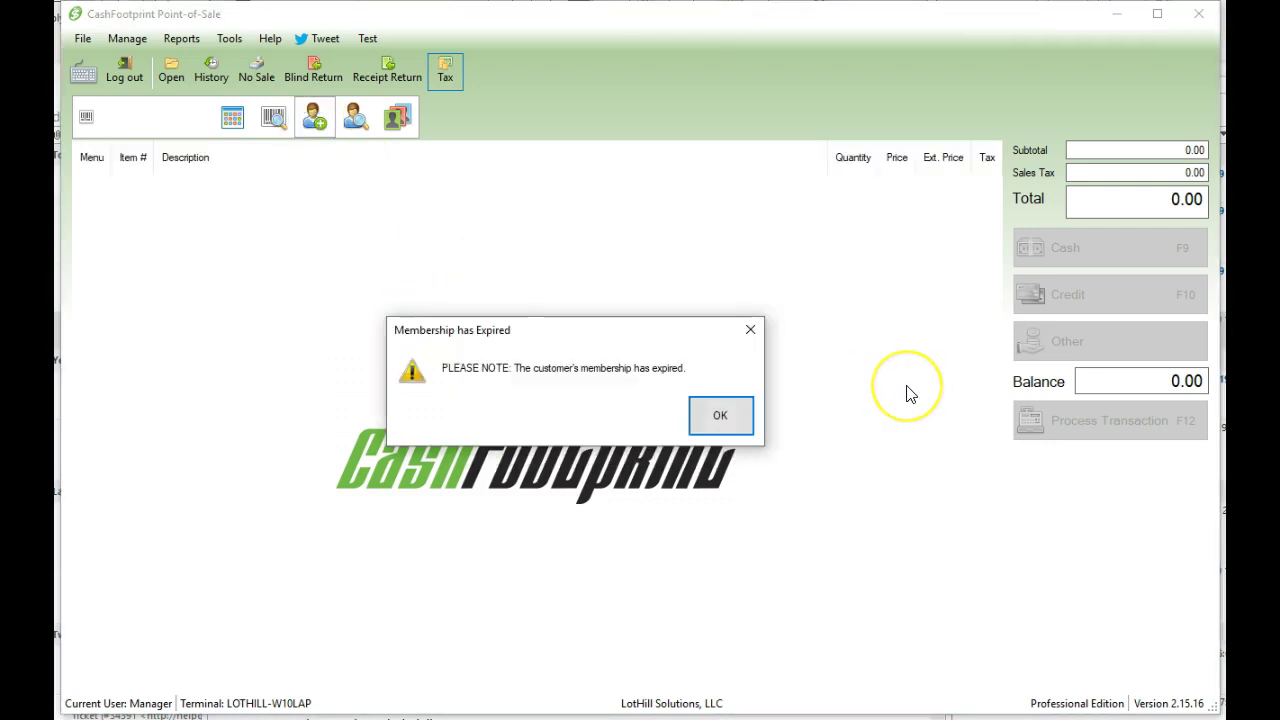
{"action": "key", "text": "Return"}
{"action": "left_click", "coordinate": [529, 206]}
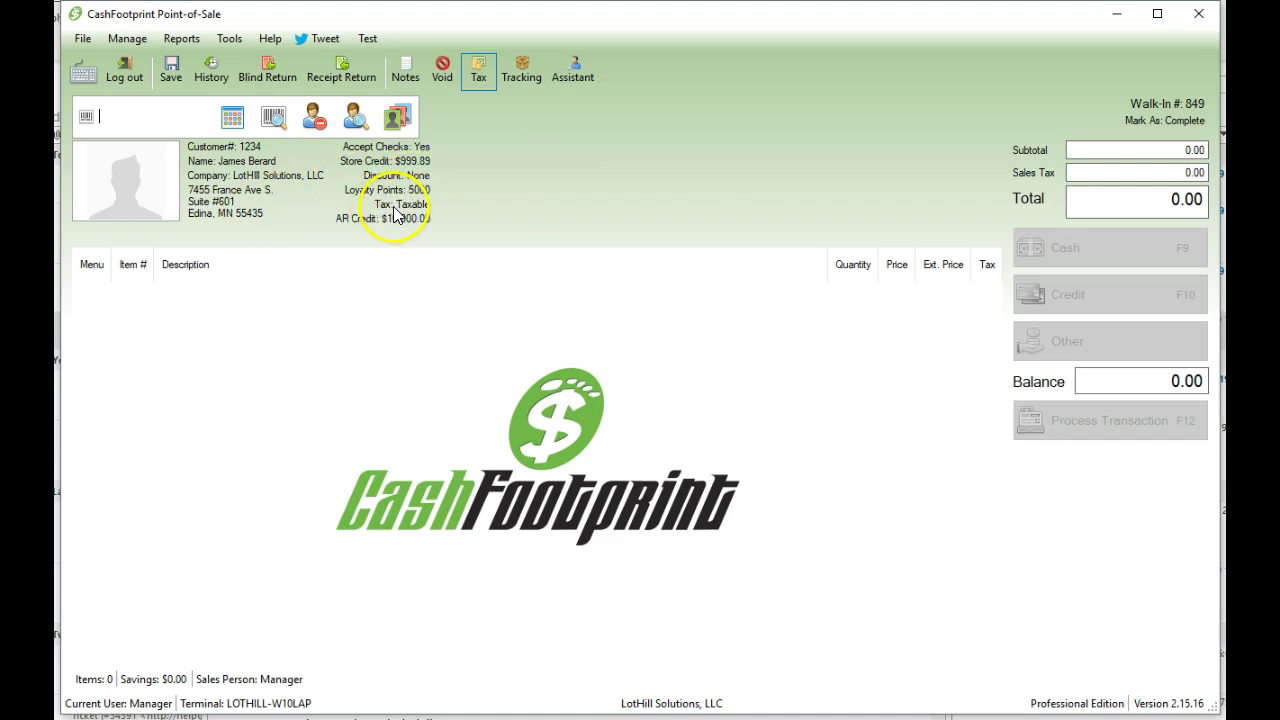
- In the customer's Quick Edit, set Sales Tax to Sales Tax (CA) on Loyalty & Tax and save
{"action": "left_click", "coordinate": [399, 118]}
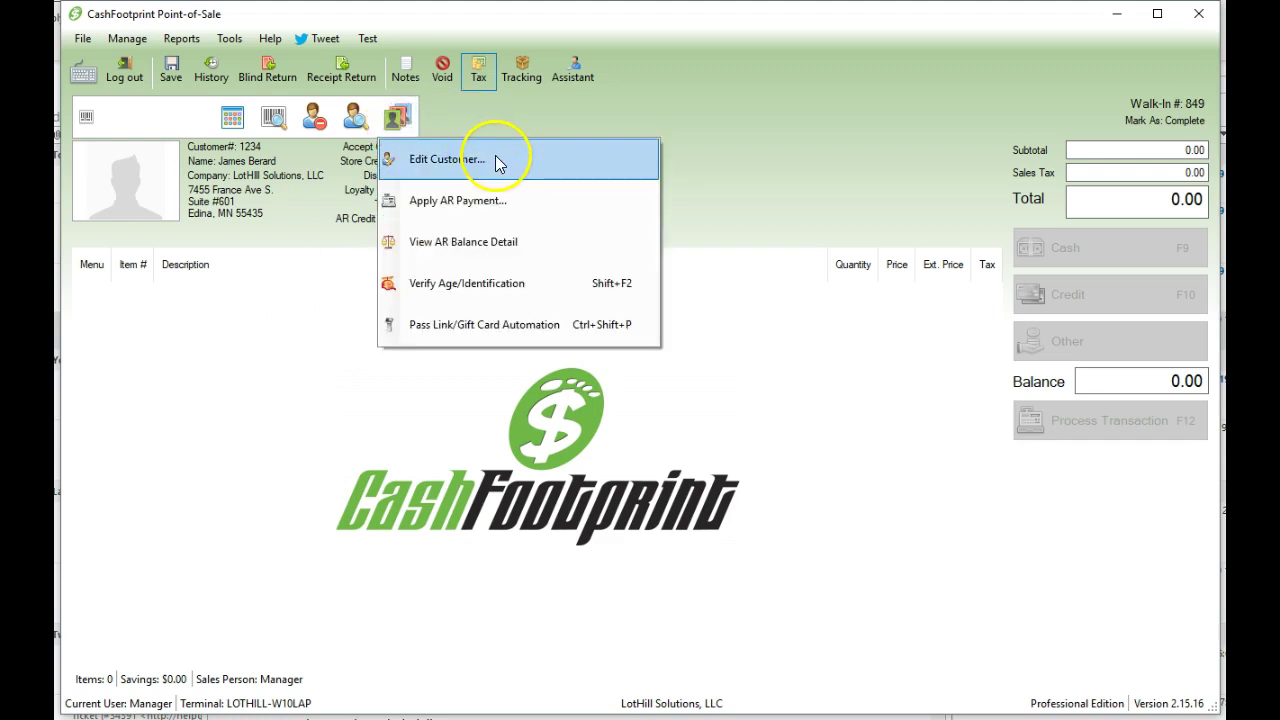
{"action": "left_click", "coordinate": [491, 157]}
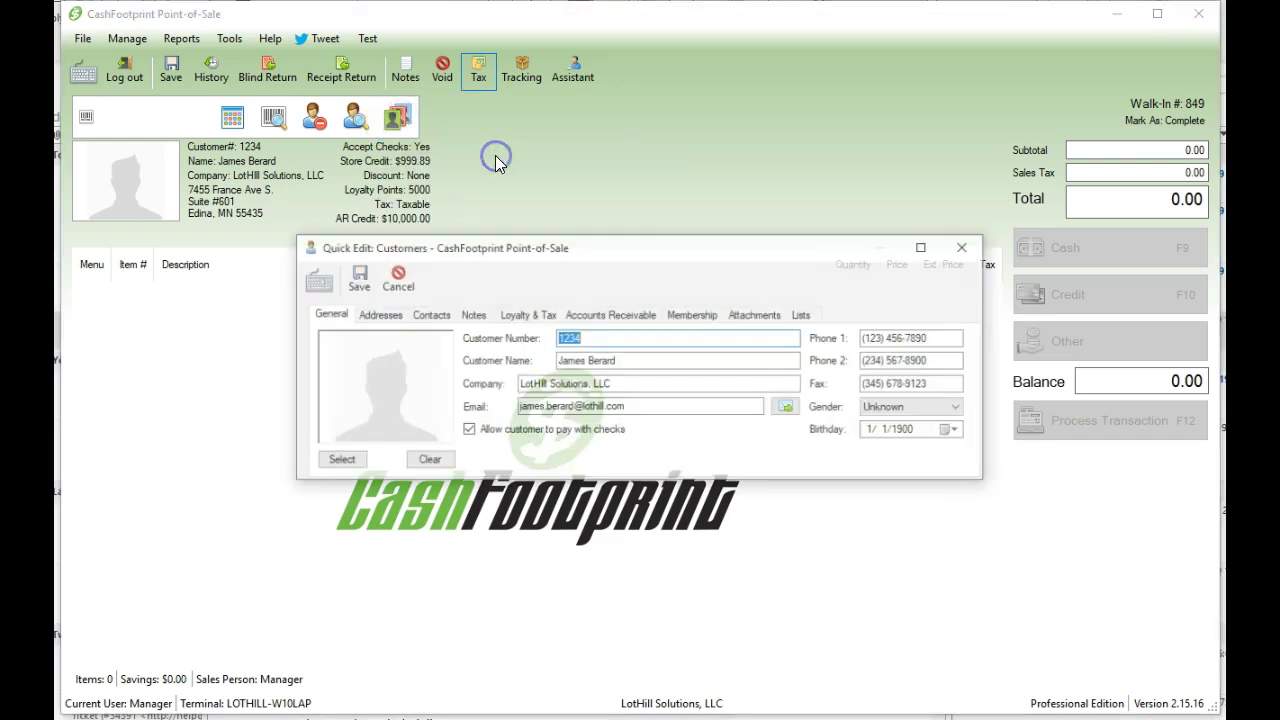
{"action": "left_click", "coordinate": [521, 320]}
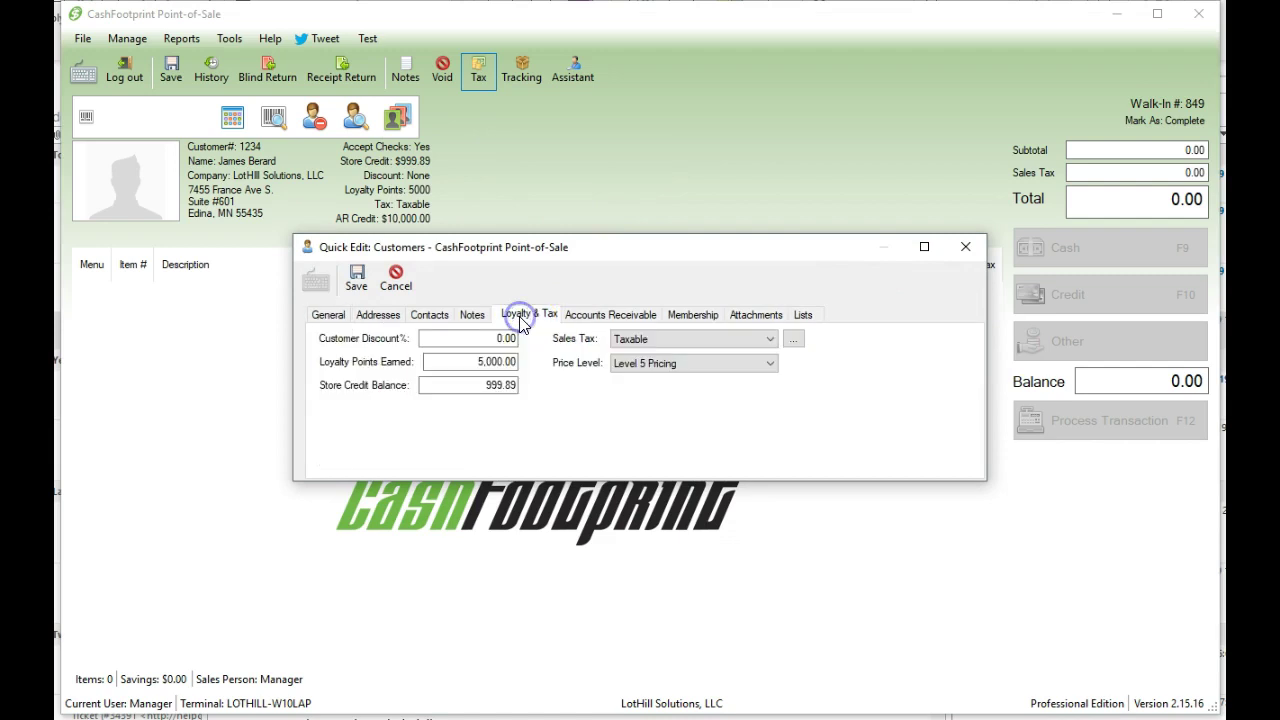
{"action": "left_click", "coordinate": [691, 340]}
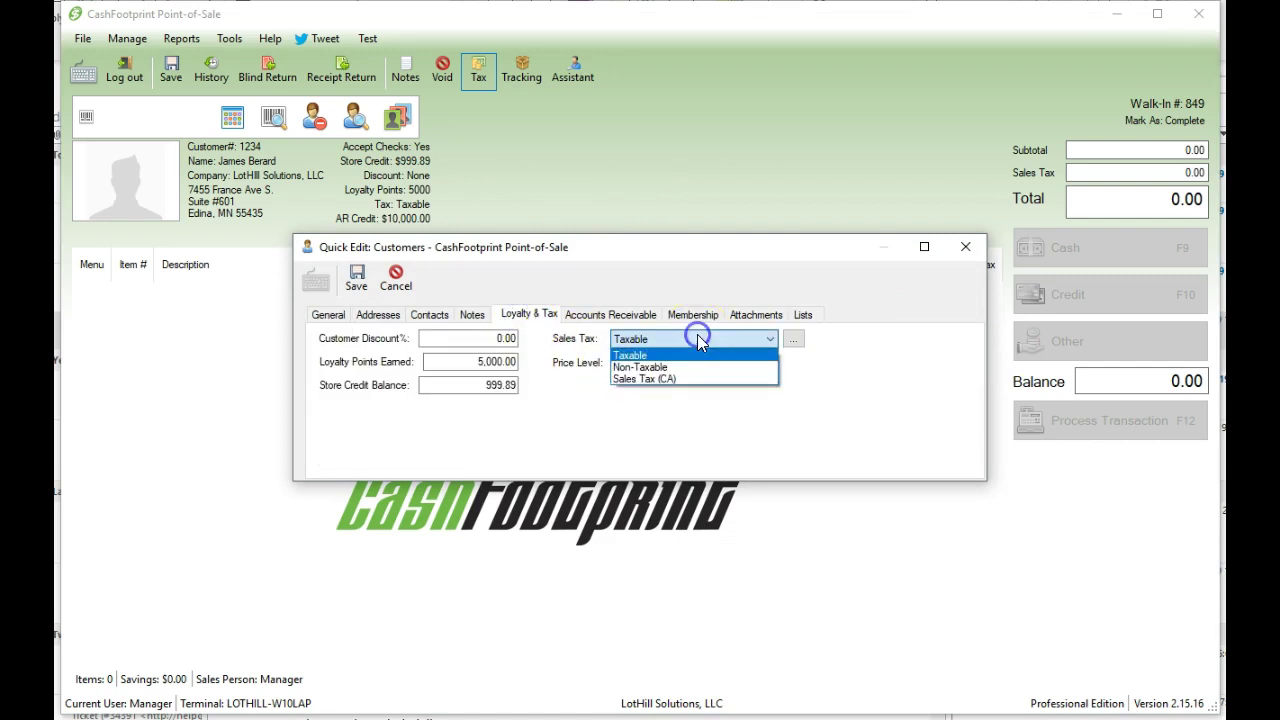
{"action": "left_click", "coordinate": [652, 380]}
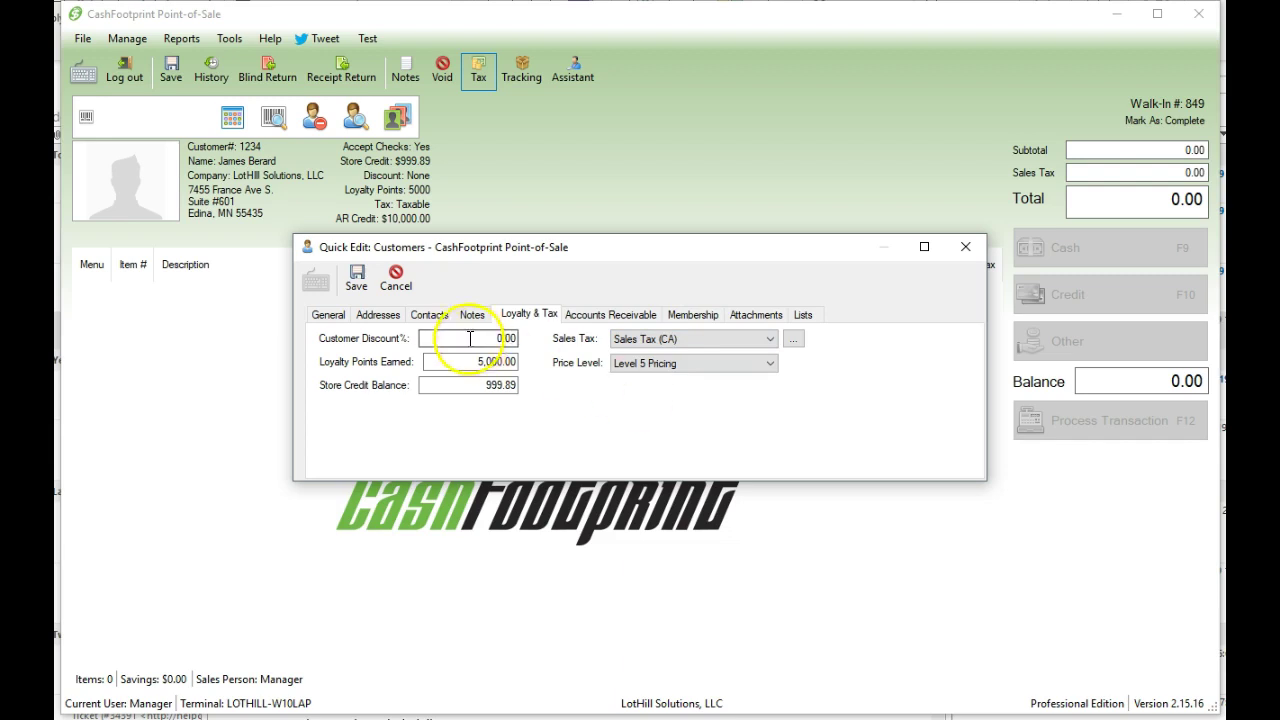
{"action": "left_click", "coordinate": [356, 277]}
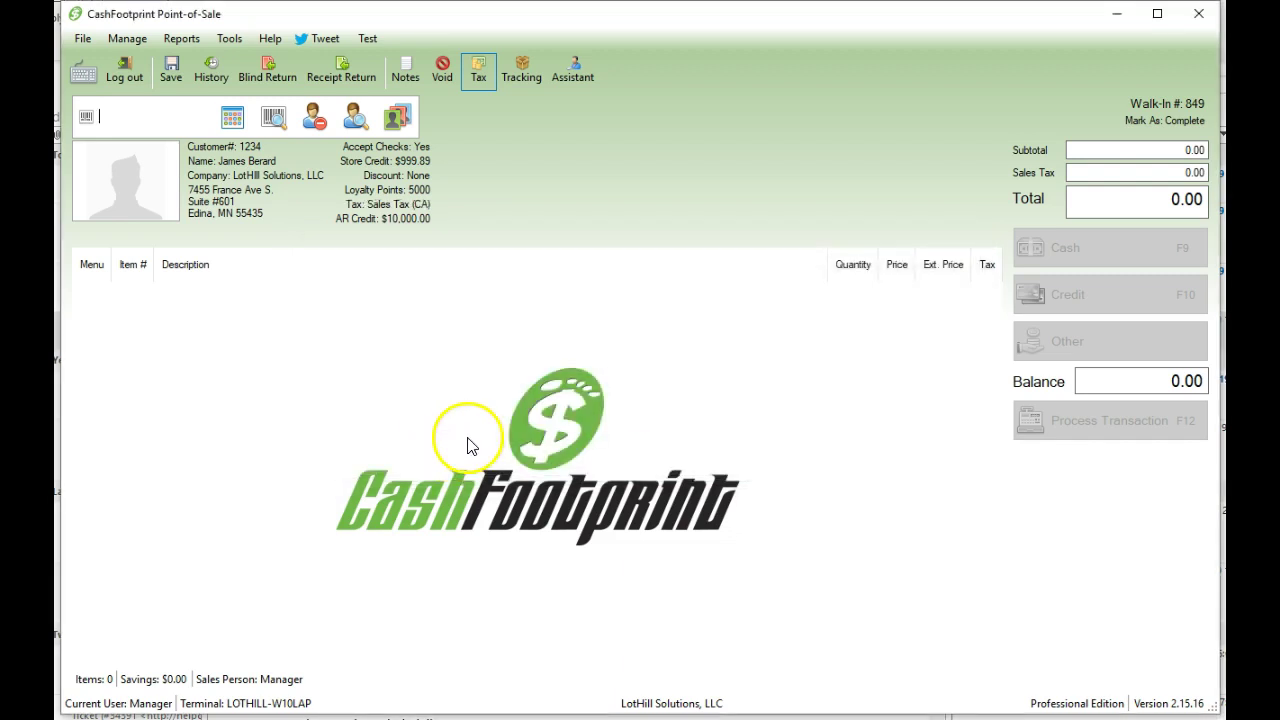
{"action": "left_click", "coordinate": [413, 212]}
- Detach the current customer and quick-add a new customer by number, entering their full name
{"action": "left_click", "coordinate": [314, 118]}
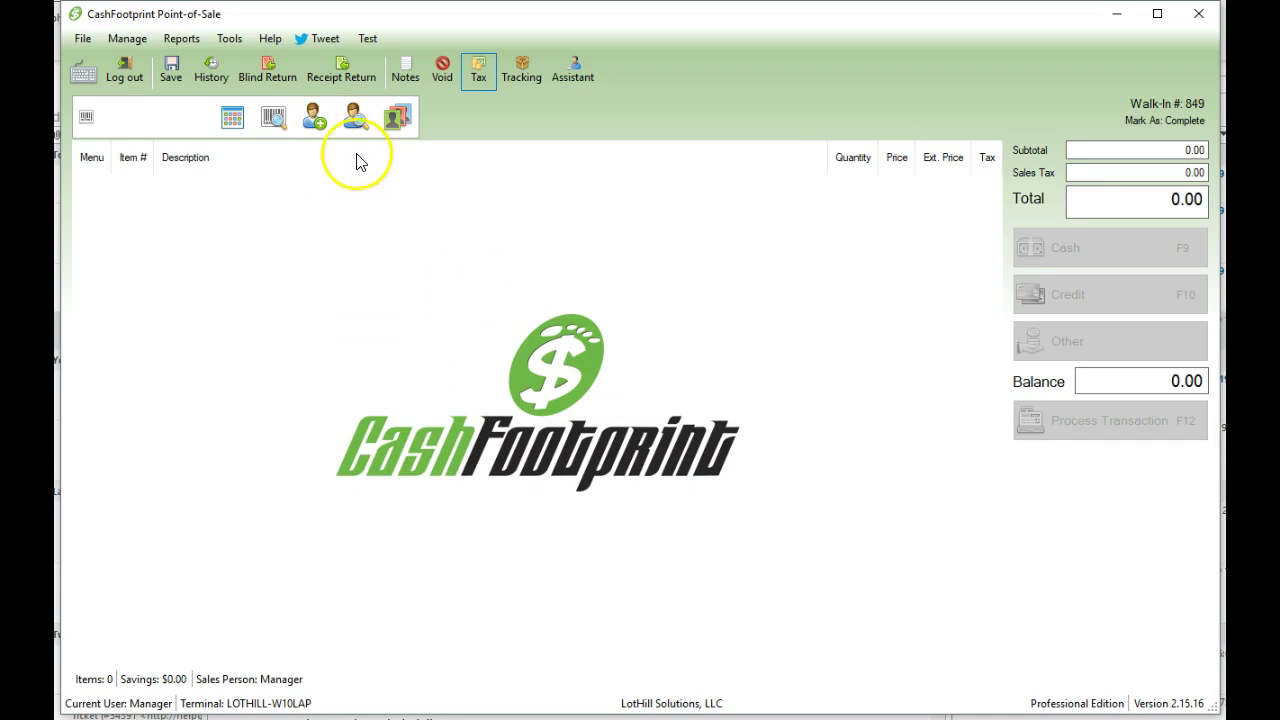
{"action": "left_click", "coordinate": [314, 118]}
{"action": "type", "text": "321321"}
{"action": "key", "text": "Return"}
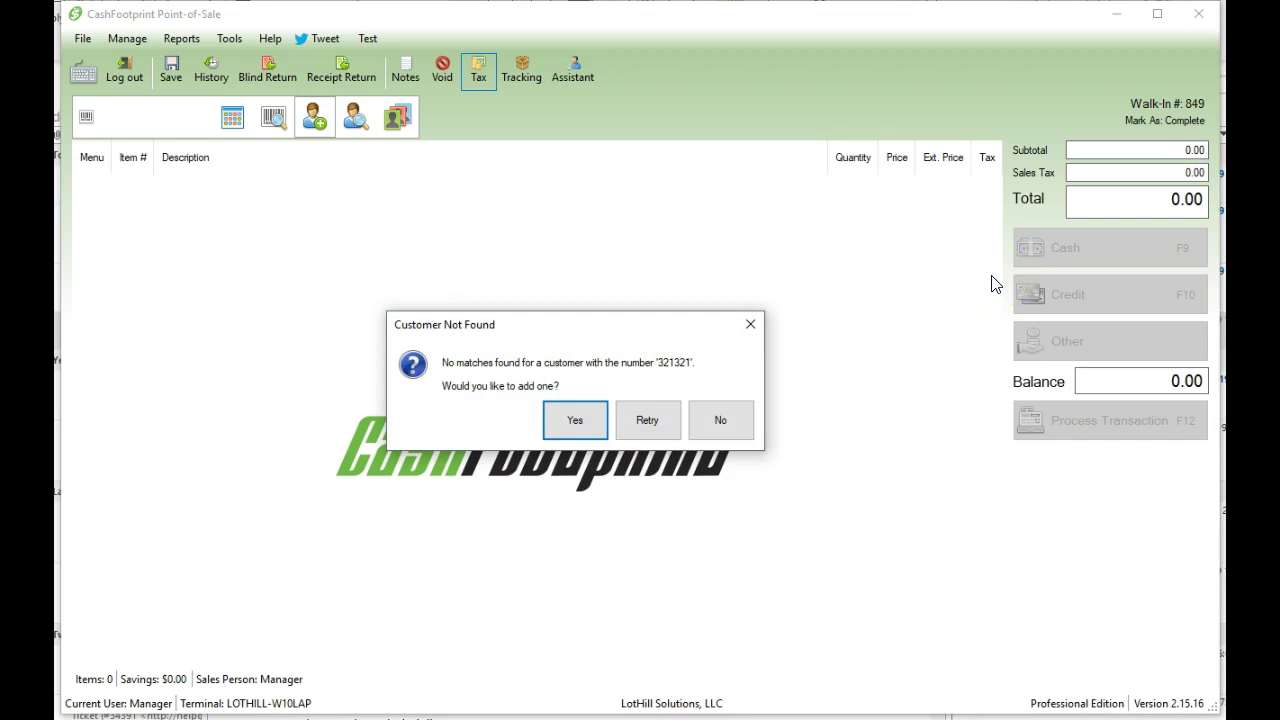
{"action": "key", "text": "Return"}
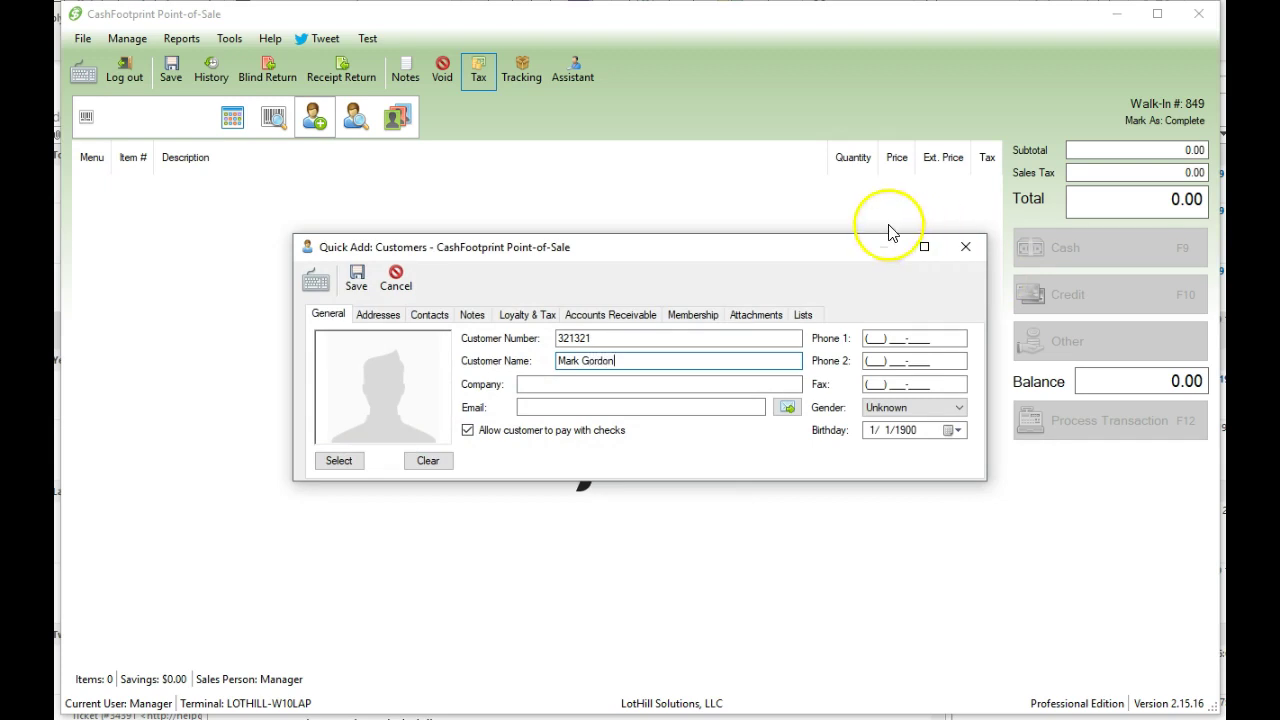
- Set the new customer's Sales Tax to Sales Tax (CA) and save the record
{"action": "left_click", "coordinate": [518, 318]}
{"action": "left_click", "coordinate": [702, 339]}
{"action": "left_click", "coordinate": [677, 384]}
{"action": "left_click", "coordinate": [356, 278]}
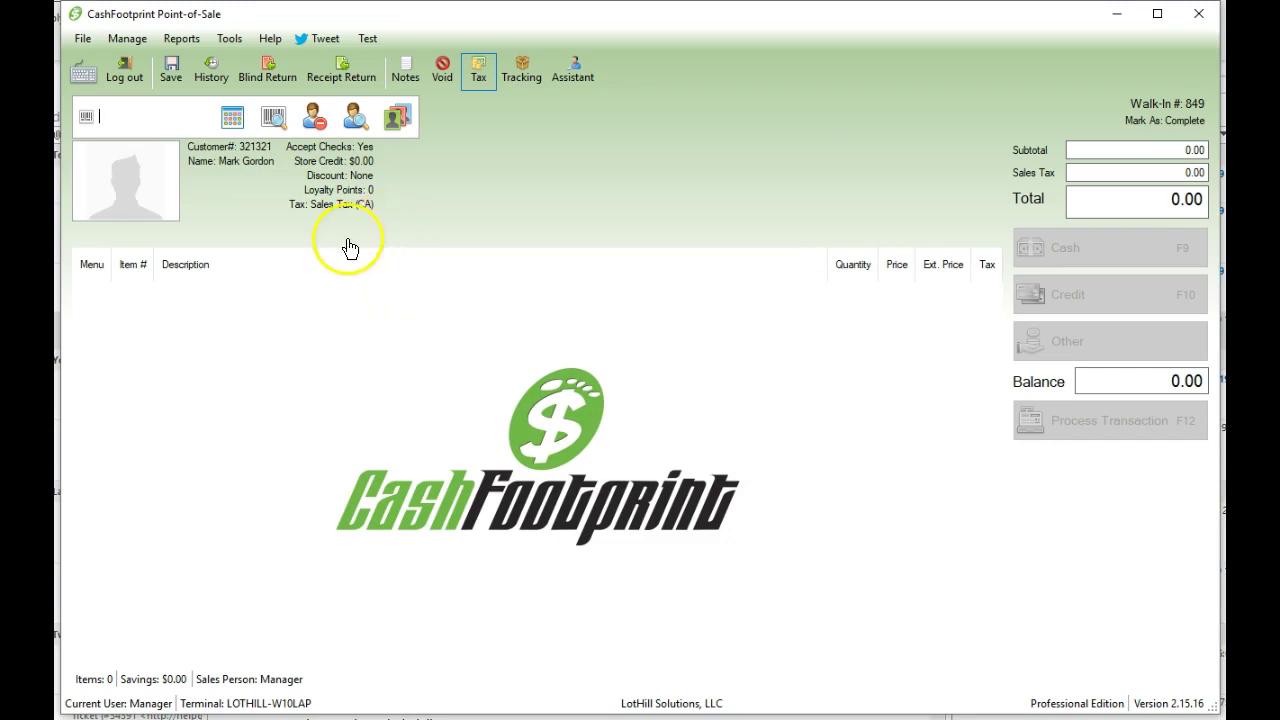
{"action": "left_click", "coordinate": [314, 117]}
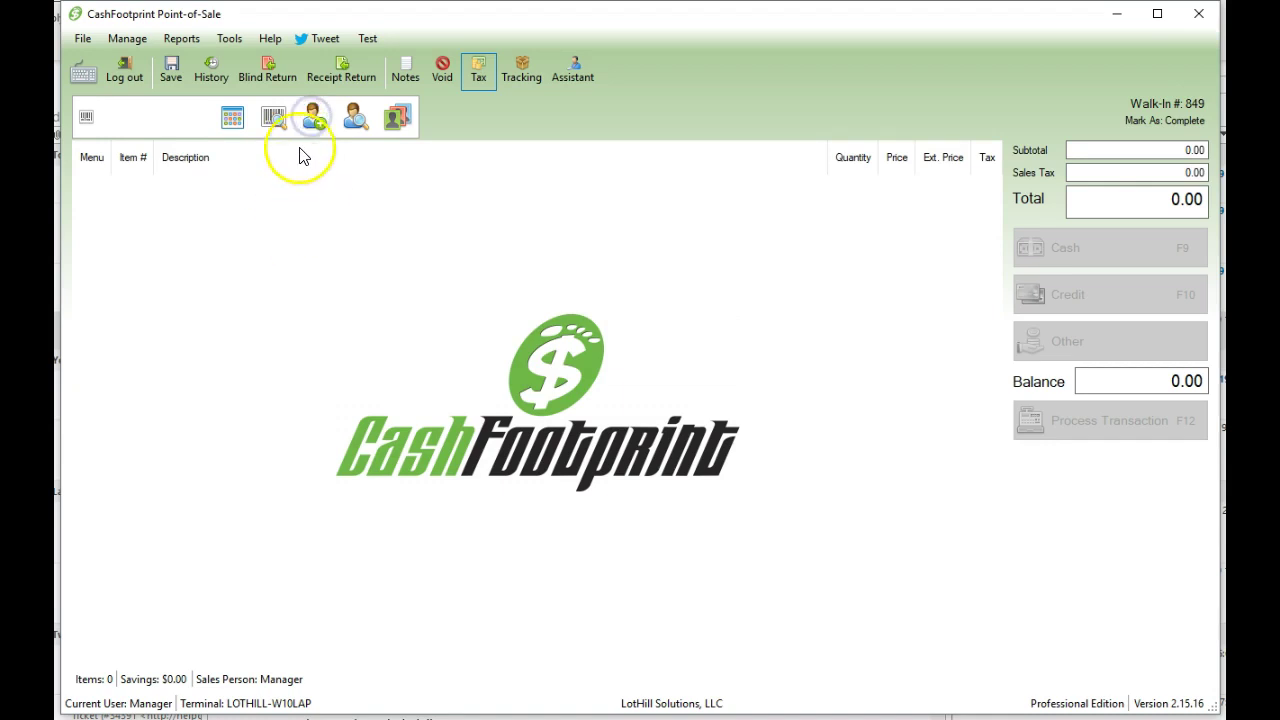
{"action": "left_click", "coordinate": [312, 117]}
{"action": "type", "text": "321321"}
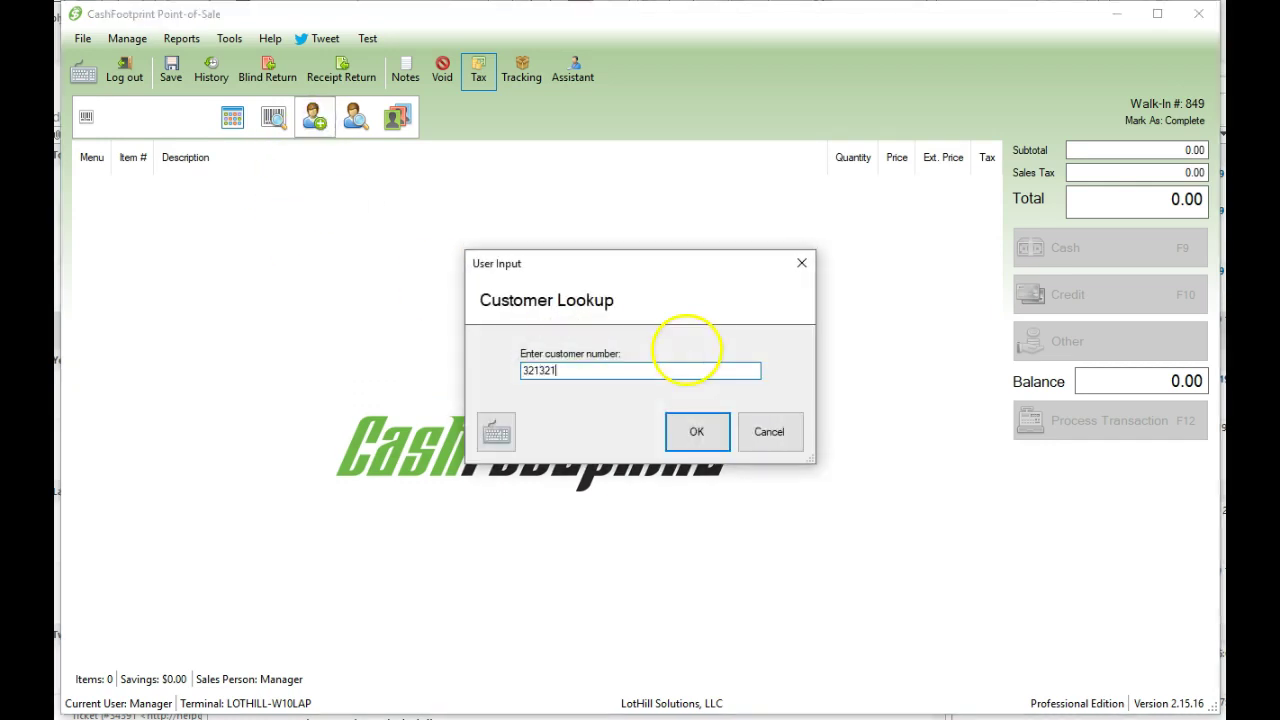
{"action": "key", "text": "Return"}
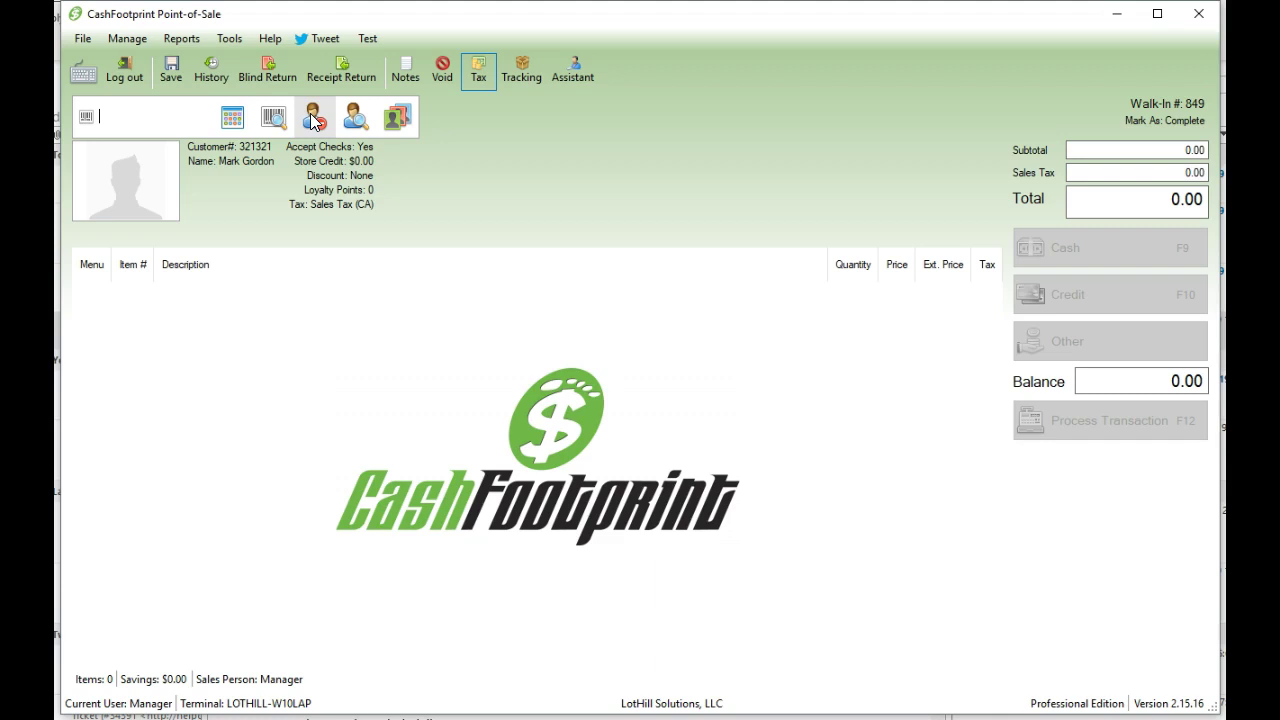
- Detach the current customer and create a new customer named 'California Customer'
{"action": "left_click", "coordinate": [313, 120]}
{"action": "left_click", "coordinate": [313, 118]}
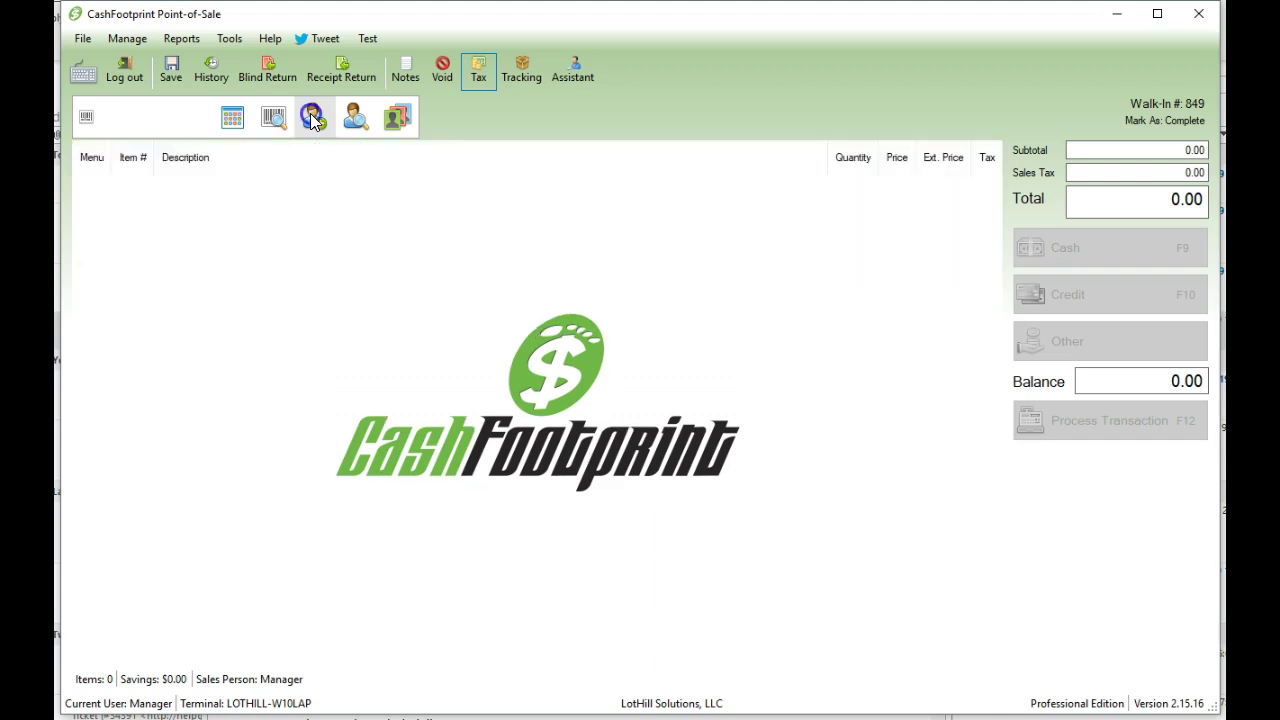
{"action": "type", "text": "ca"}
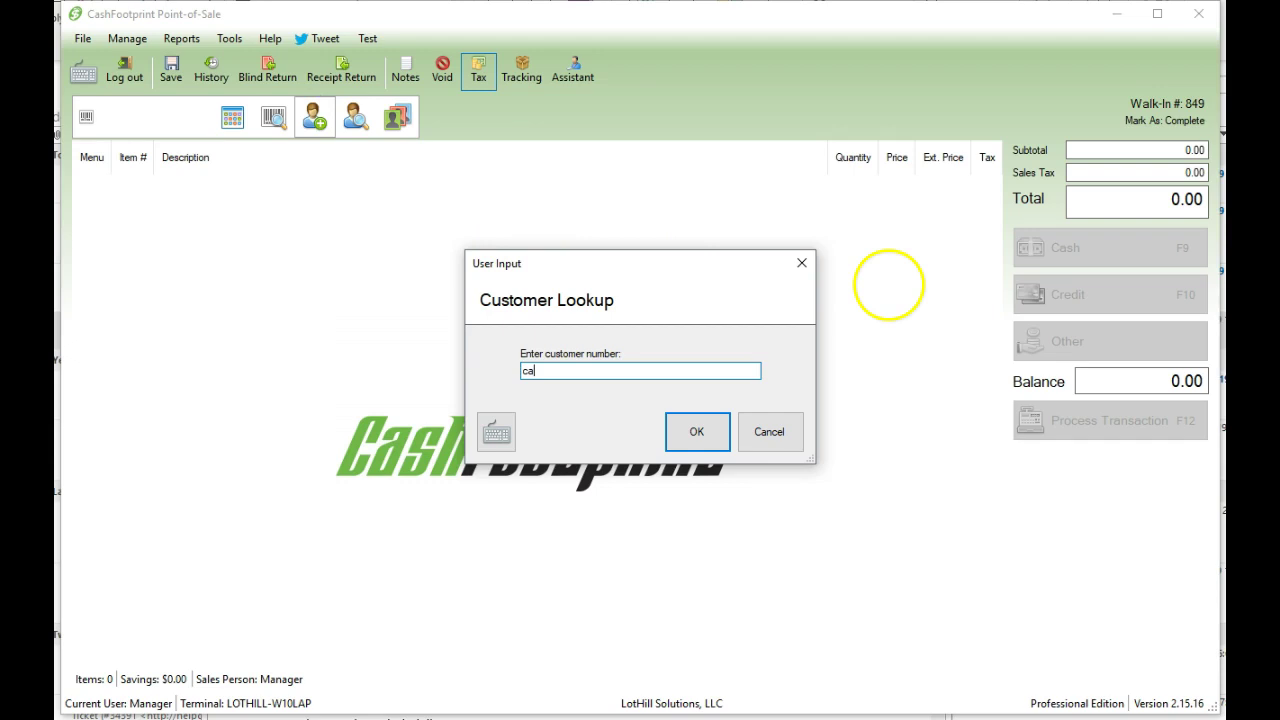
{"action": "key", "text": "Return"}
{"action": "key", "text": "Return"}
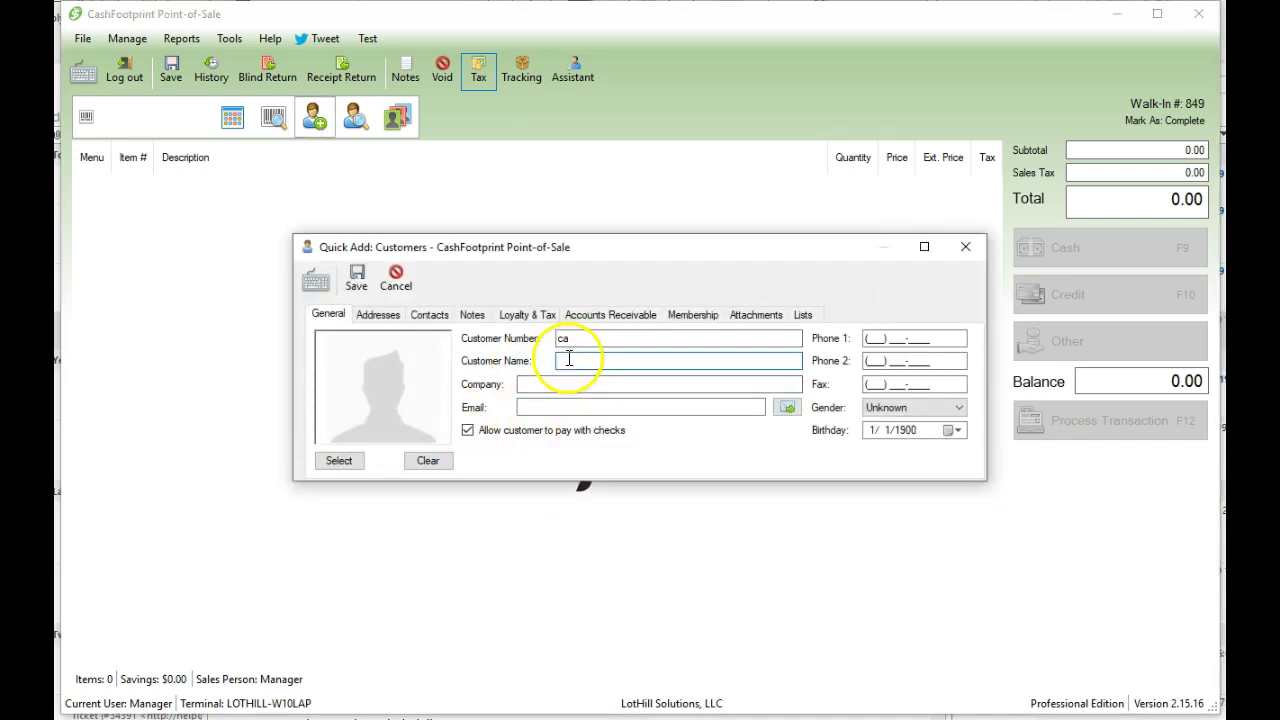
{"action": "type", "text": "Califor"}
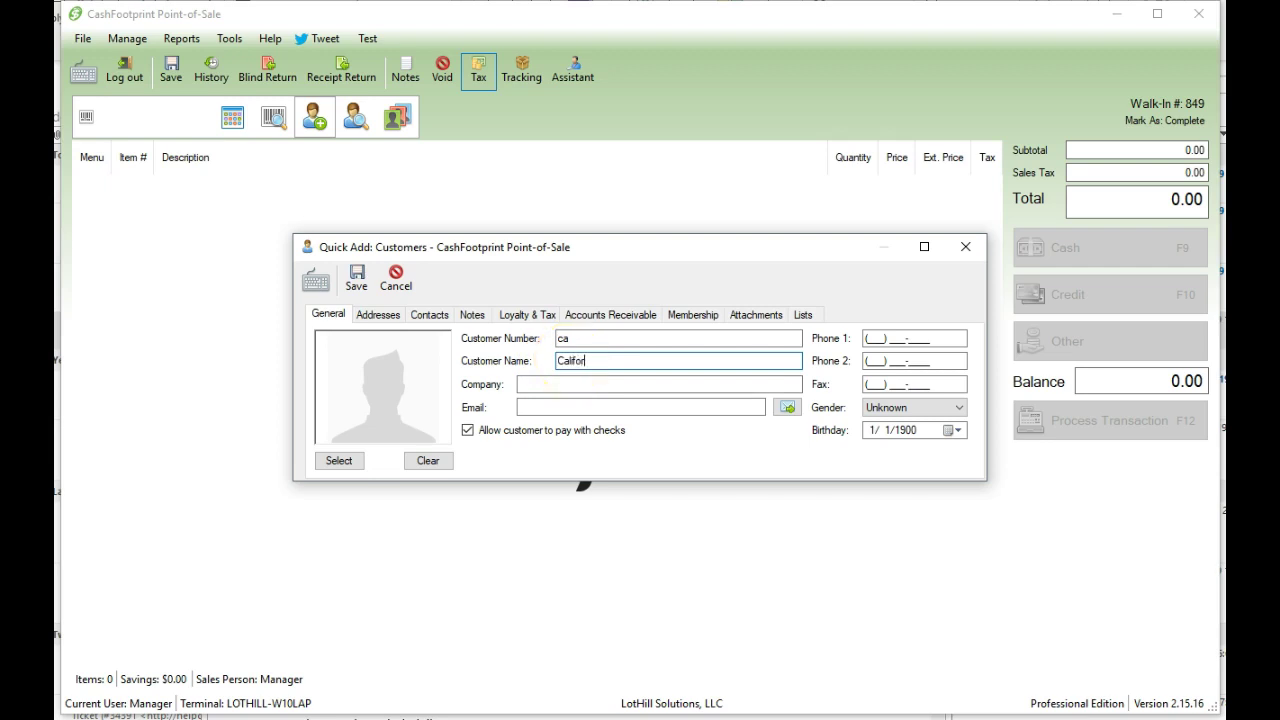
{"action": "type", "text": "nia Customer"}
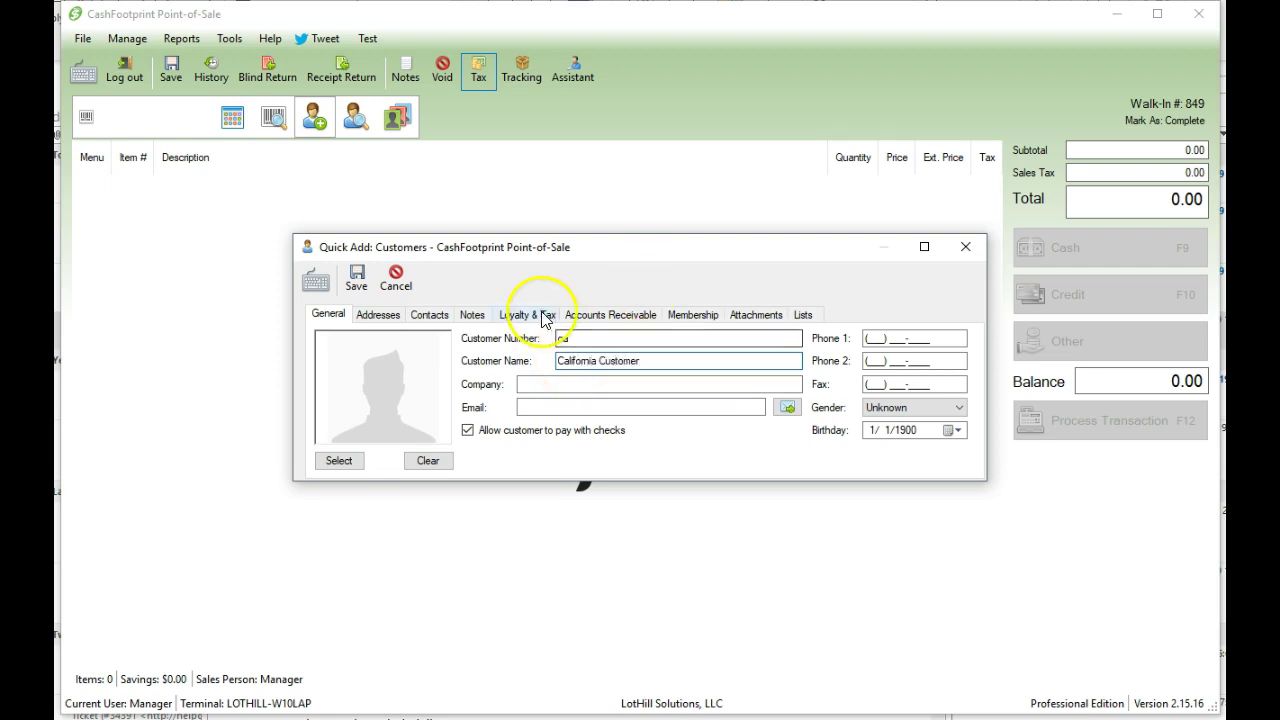
- Assign Sales Tax (CA) to California Customer and save the record
{"action": "left_click", "coordinate": [519, 313]}
{"action": "left_click", "coordinate": [626, 340]}
{"action": "left_click", "coordinate": [646, 374]}
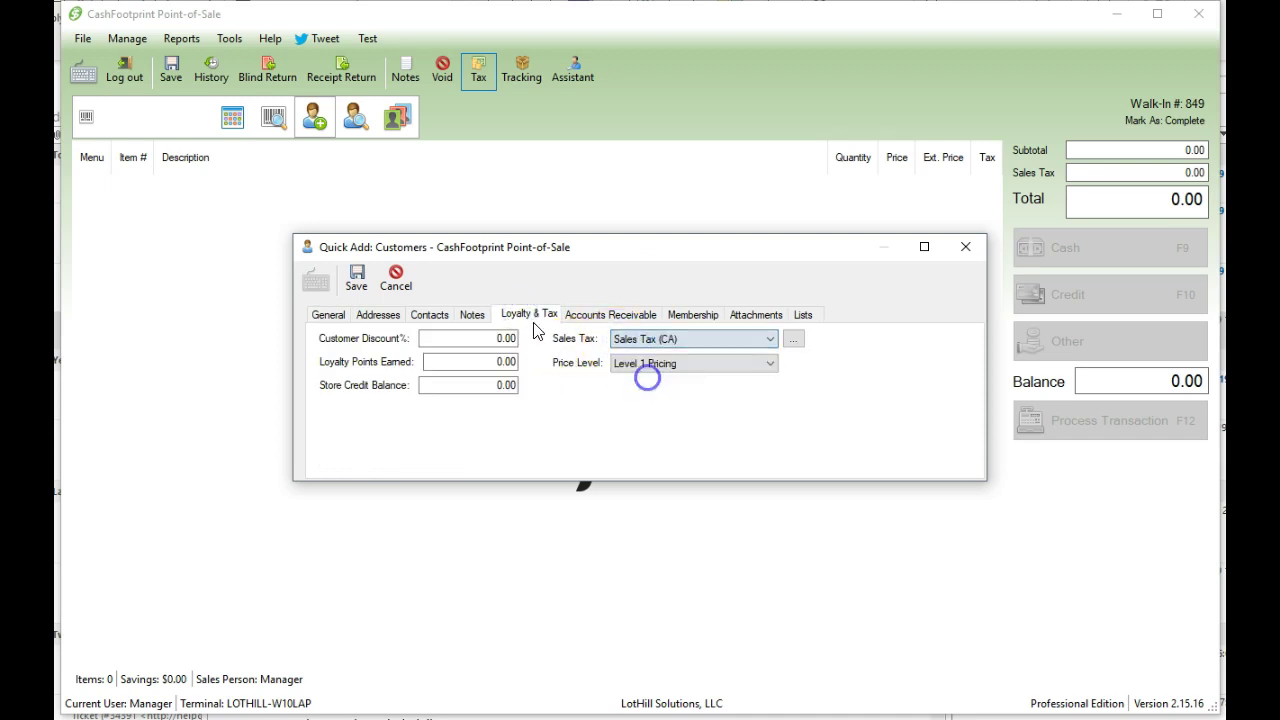
{"action": "left_click", "coordinate": [374, 275]}
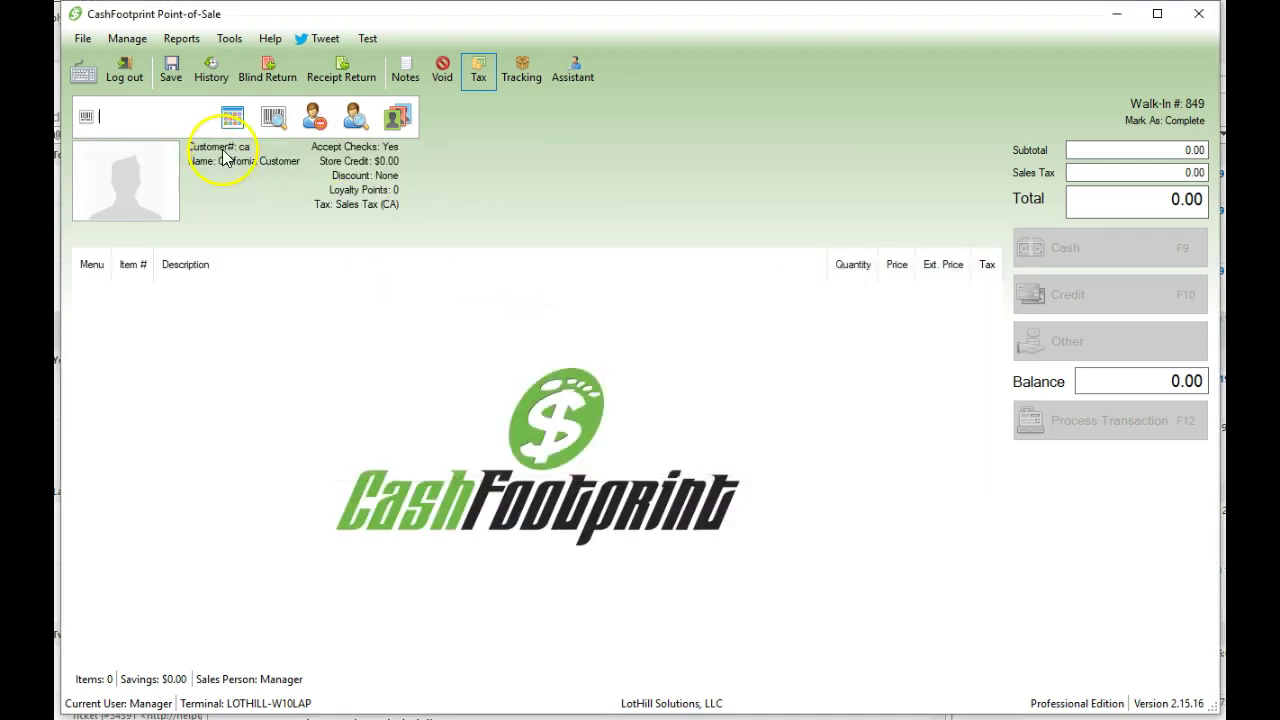
- Detach California Customer and look them up again by number to reattach
{"action": "left_click", "coordinate": [313, 120]}
{"action": "left_click", "coordinate": [316, 121]}
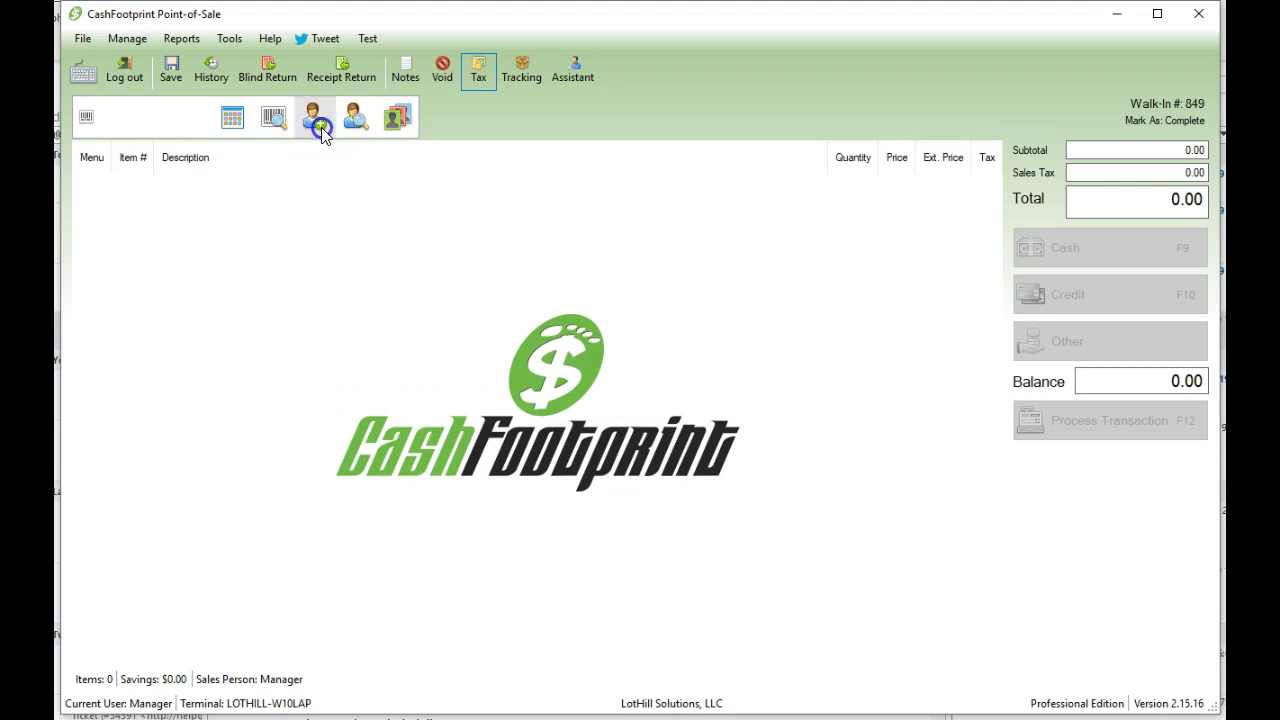
{"action": "type", "text": "ca"}
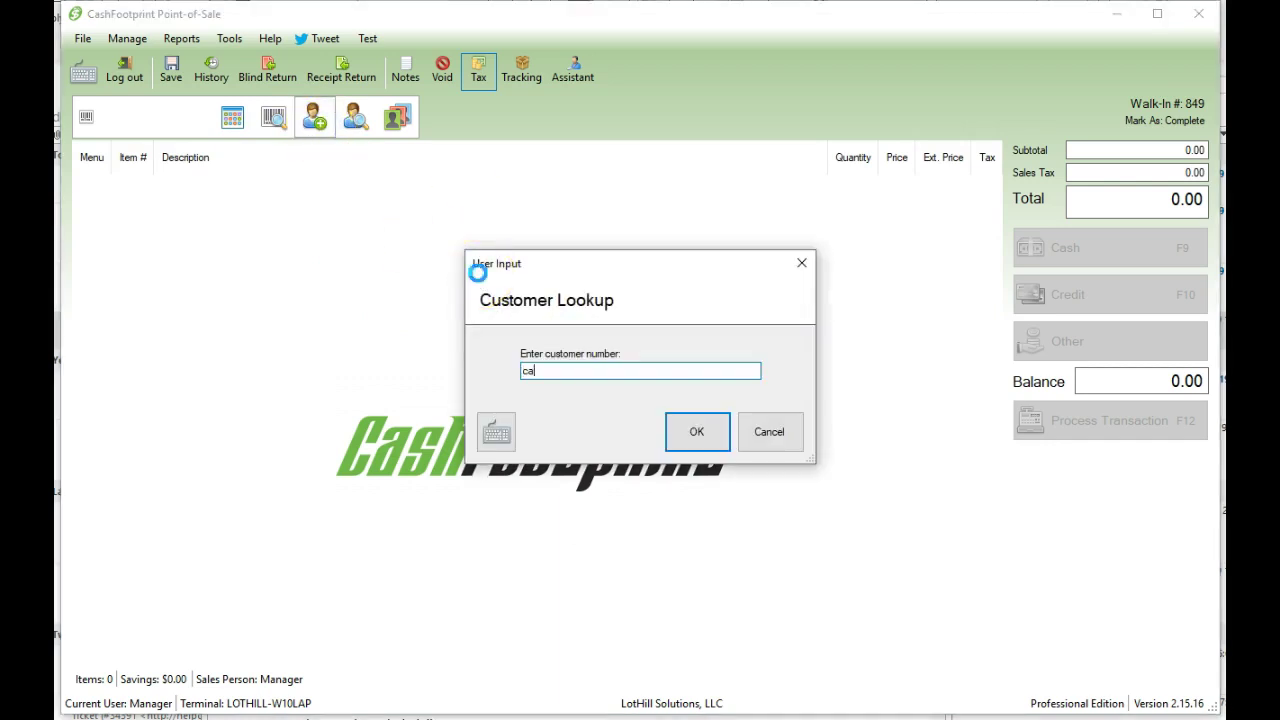
{"action": "key", "text": "Return"}
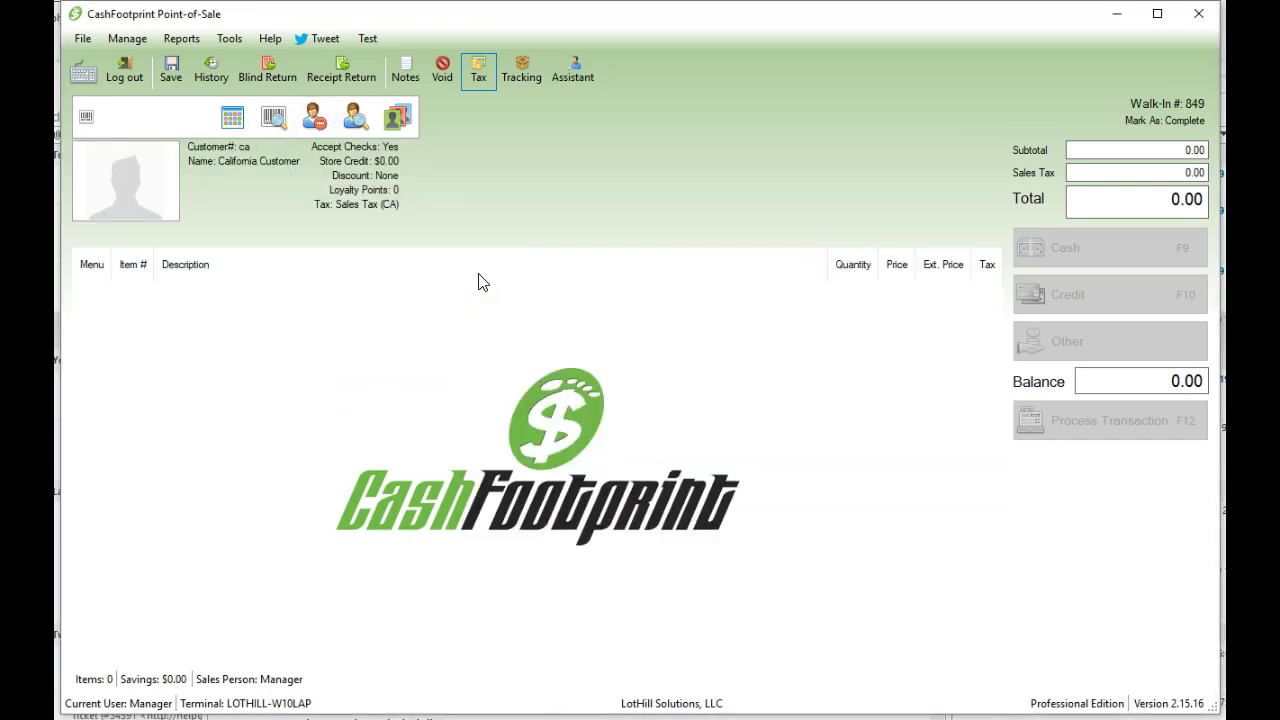